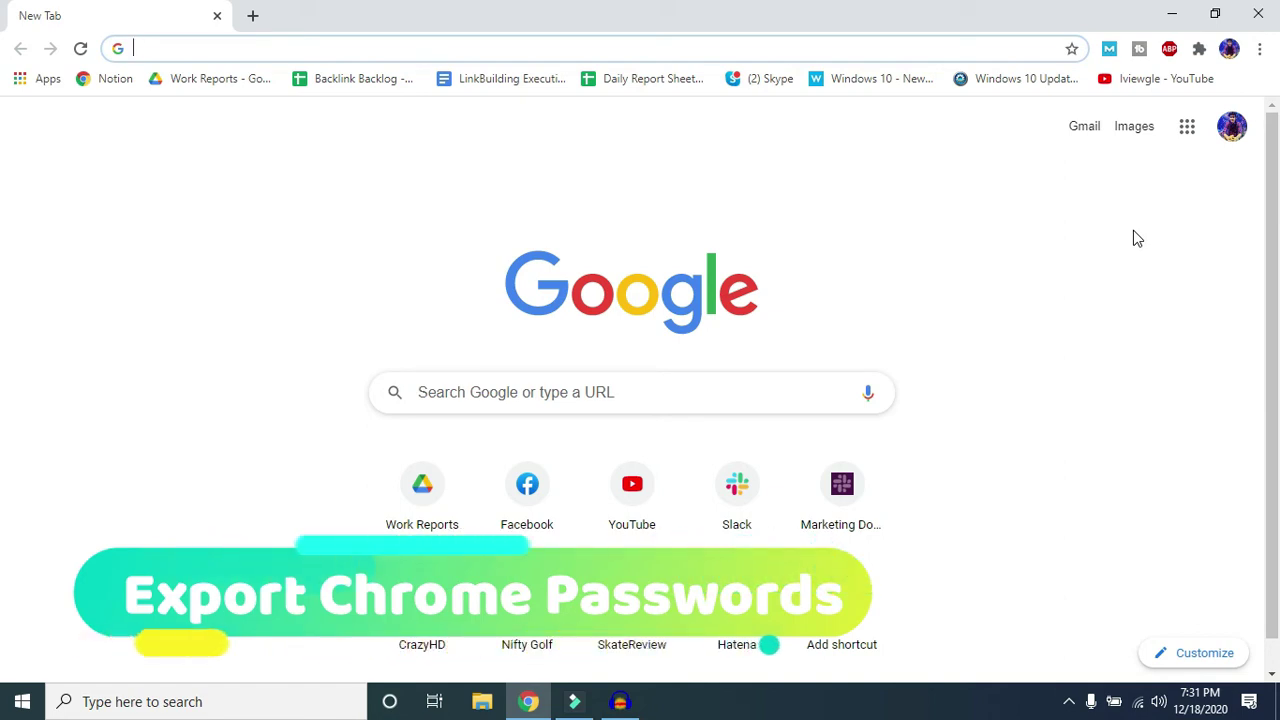
# Go to Chrome Settings and open the saved Passwords page under Autofill
pyautogui.click(1193, 214)
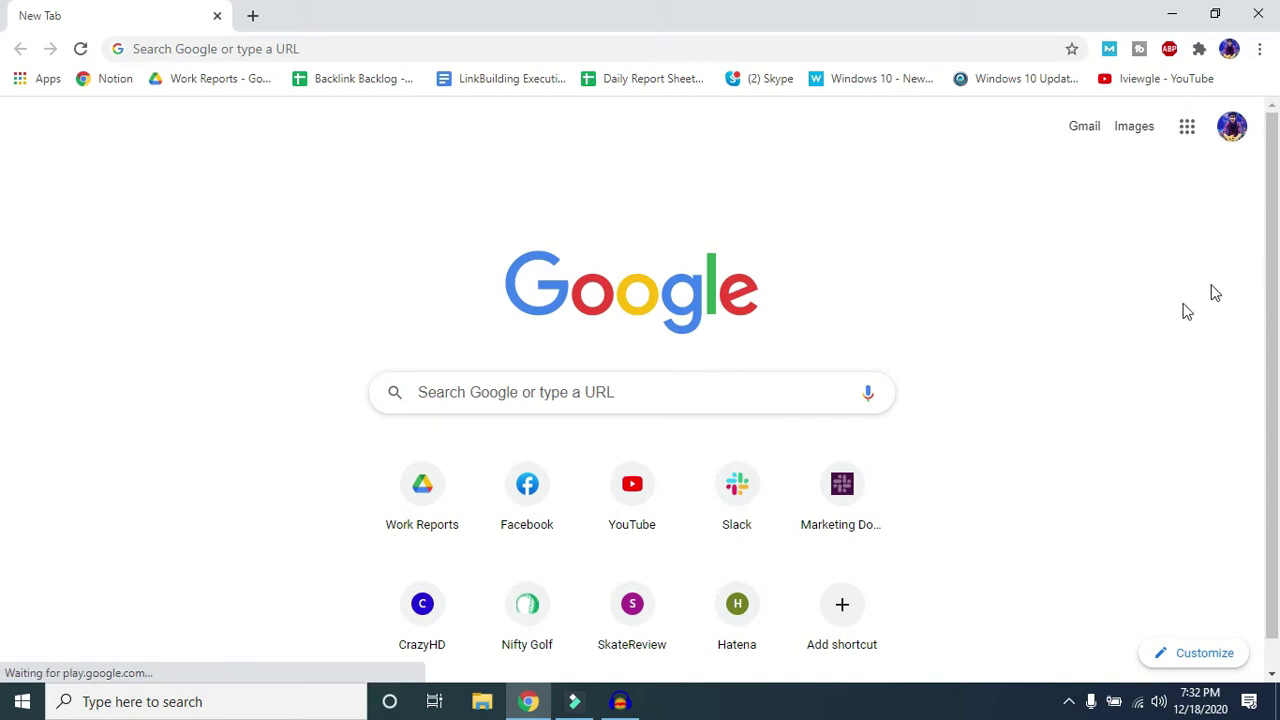
pyautogui.click(1259, 52)
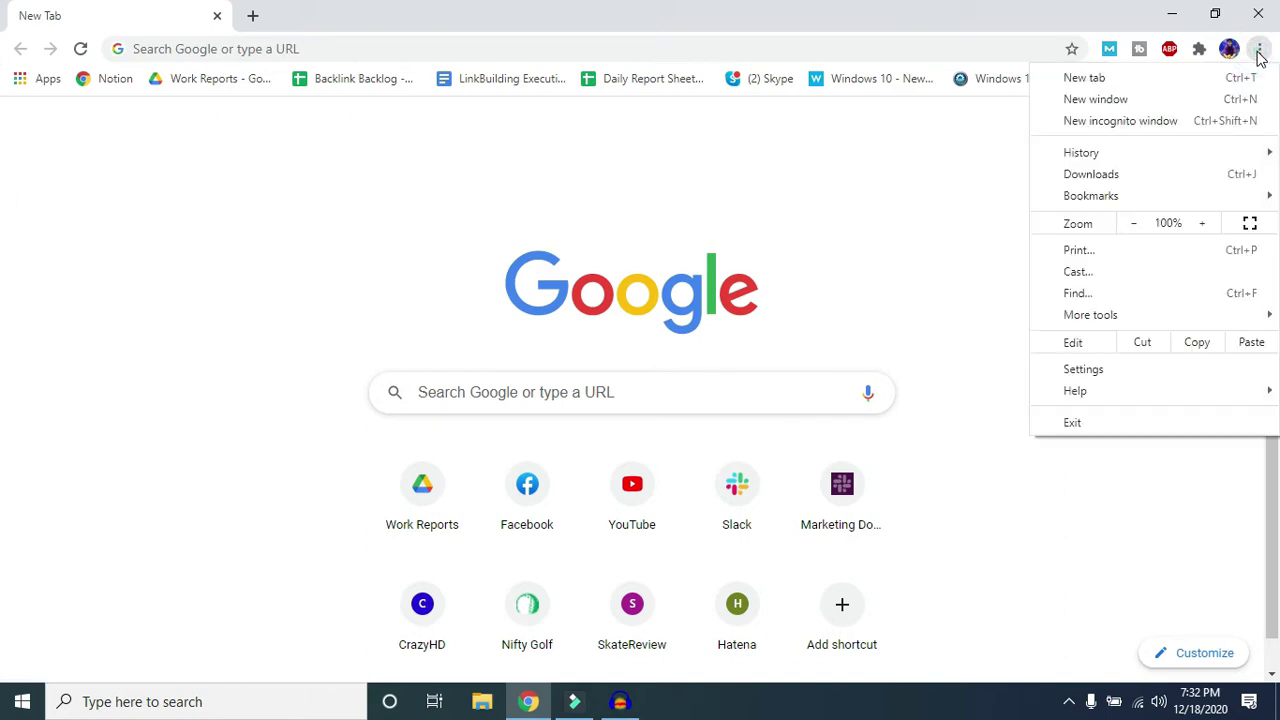
pyautogui.click(1166, 366)
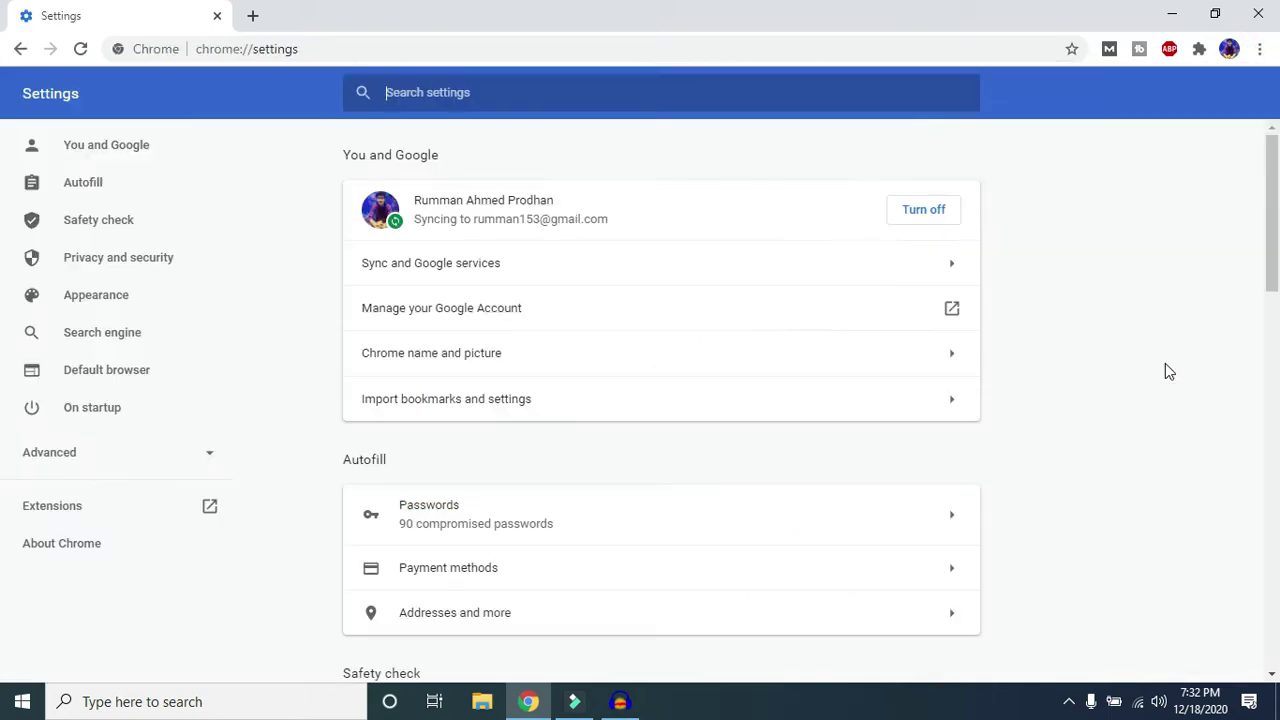
pyautogui.click(704, 520)
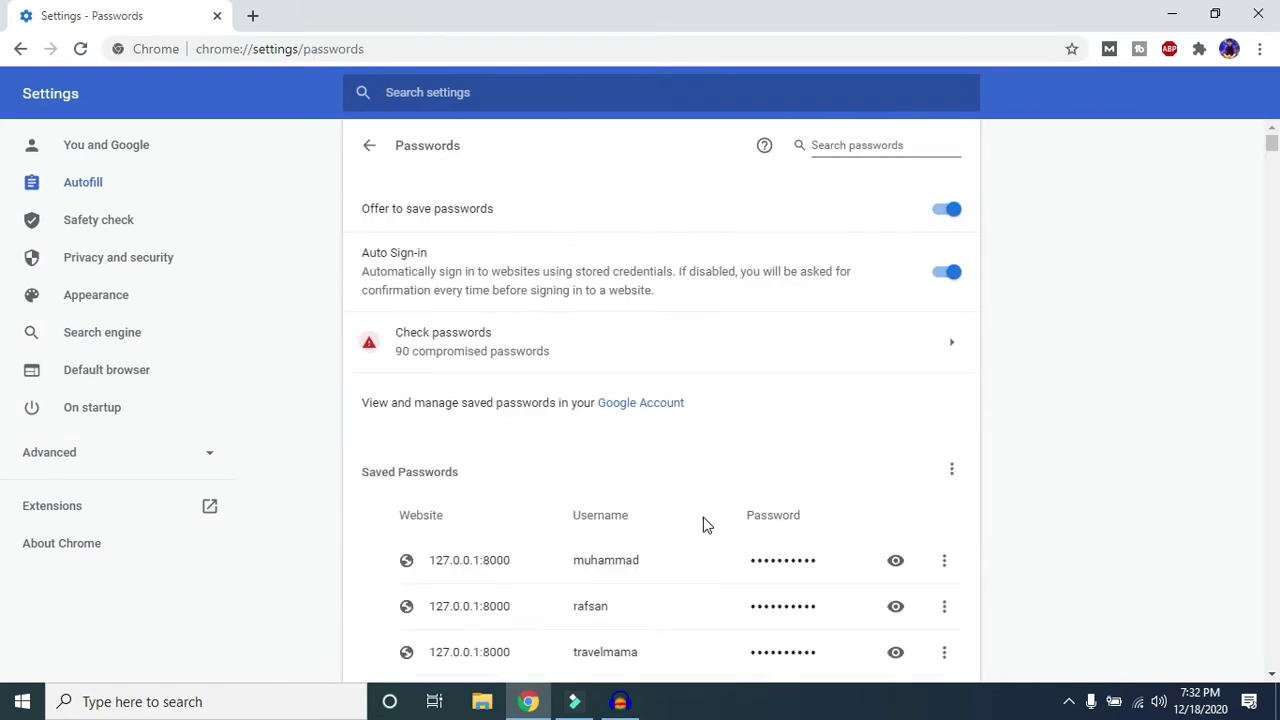
# Export saved passwords, authorize with the Windows account password, and save 'Chrome Passwords' CSV in Documents
pyautogui.click(955, 481)
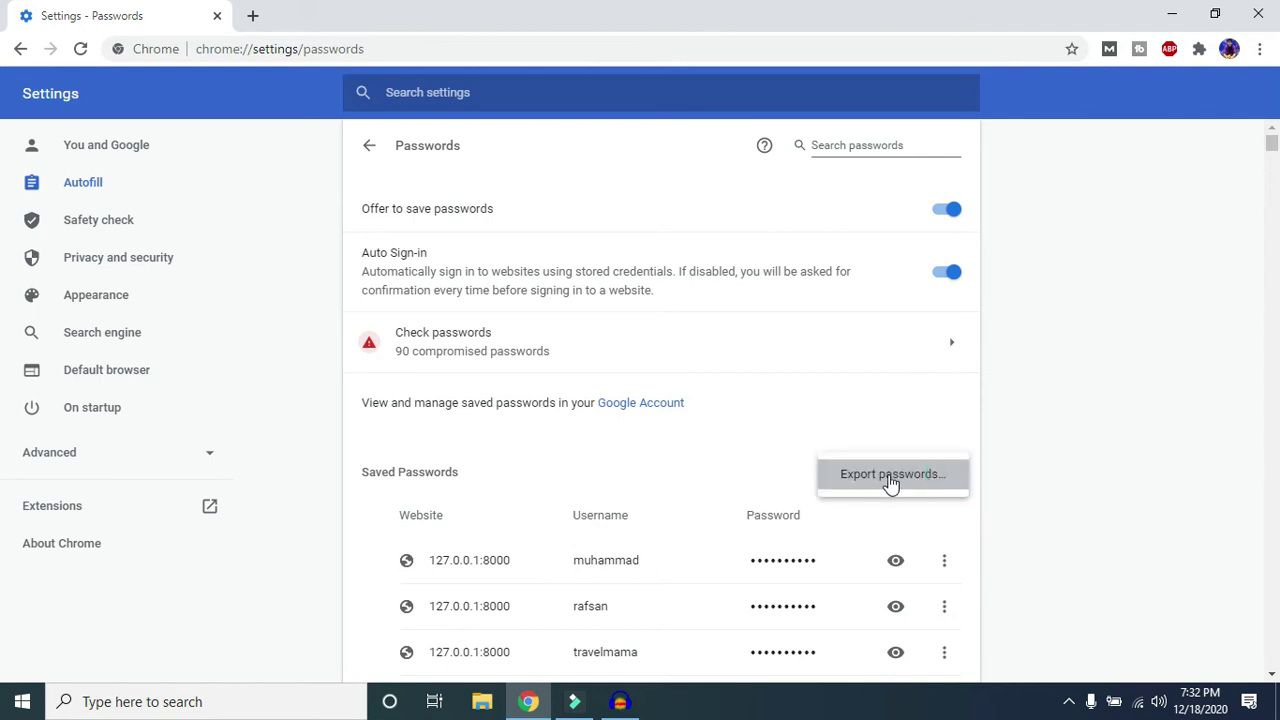
pyautogui.click(885, 476)
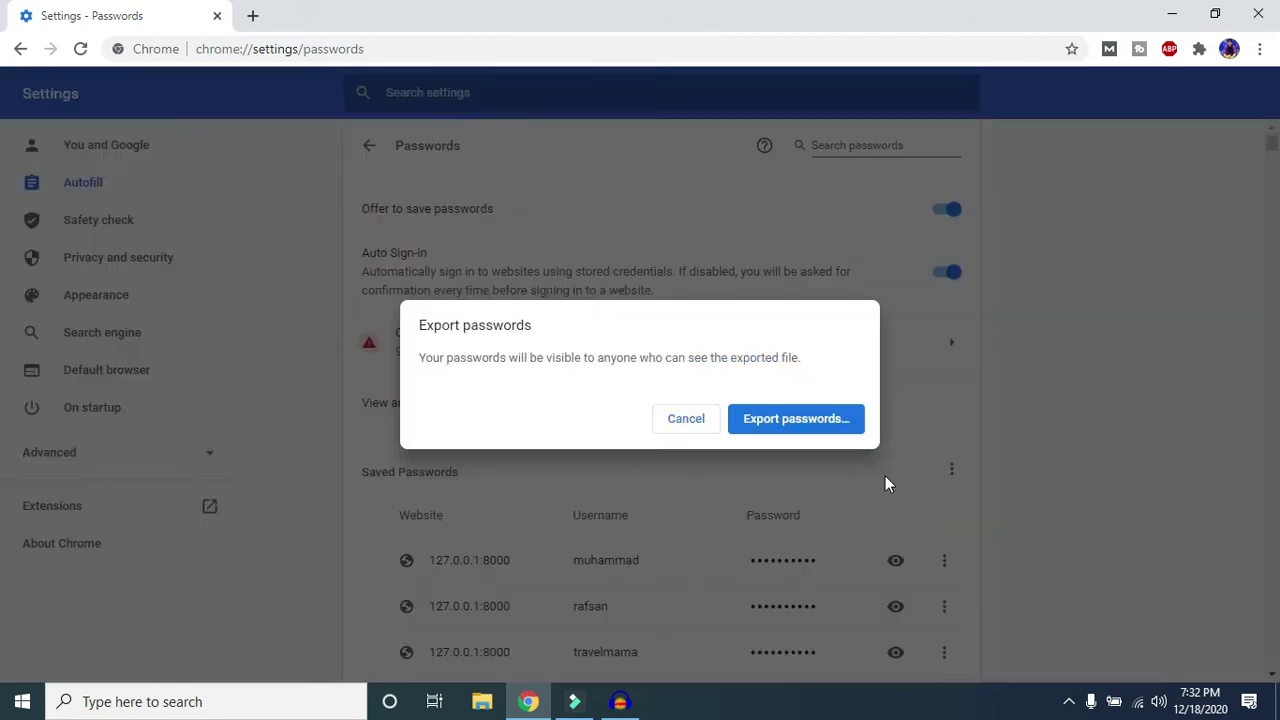
pyautogui.click(803, 422)
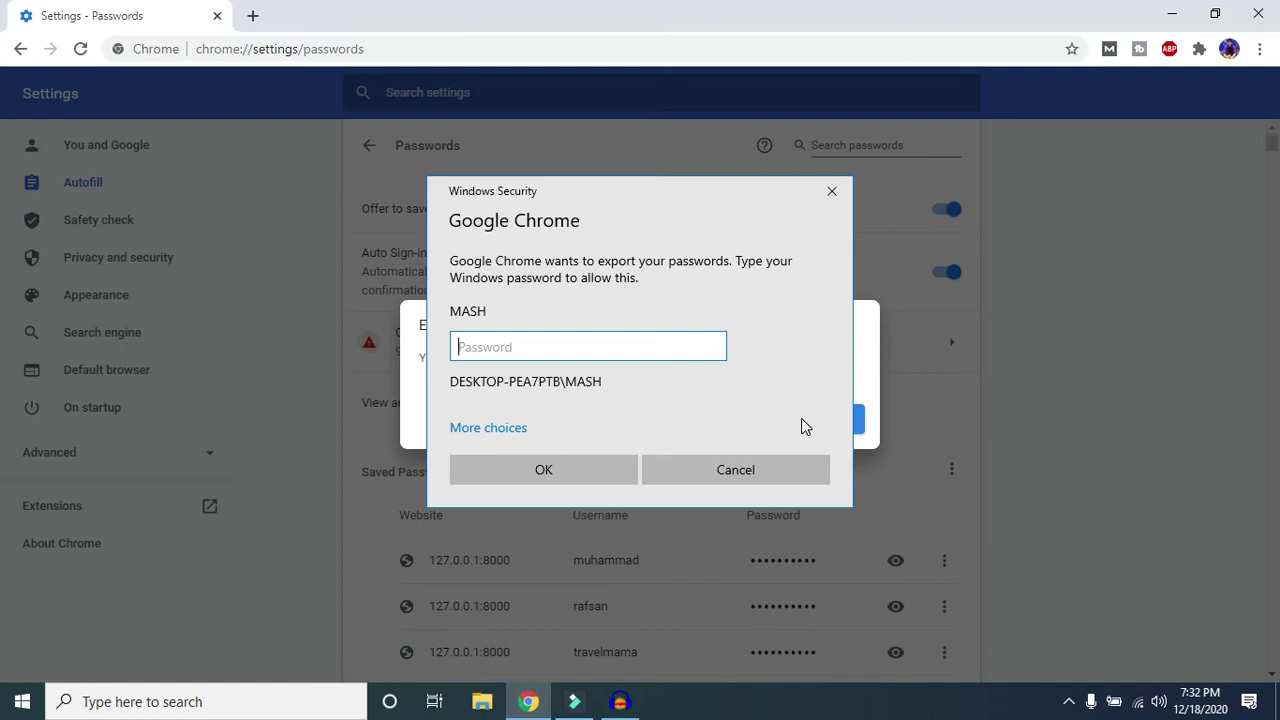
pyautogui.write('•••••')
pyautogui.click(504, 474)
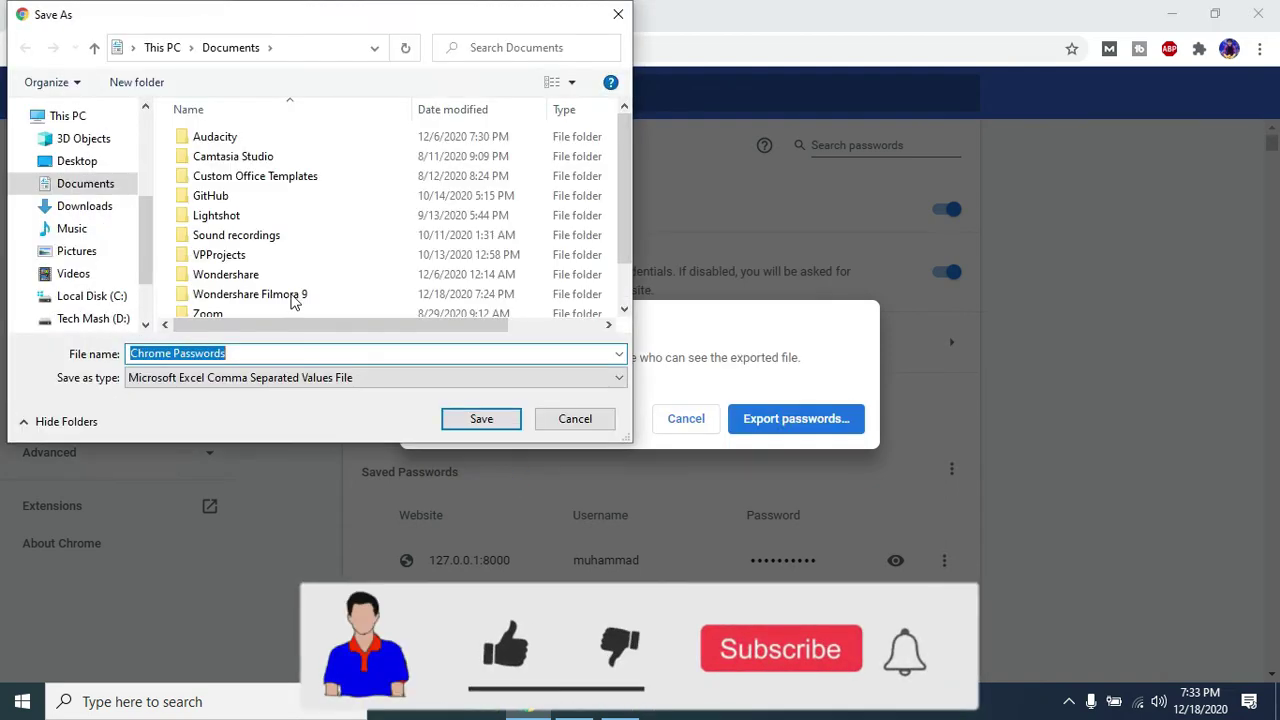
pyautogui.click(489, 420)
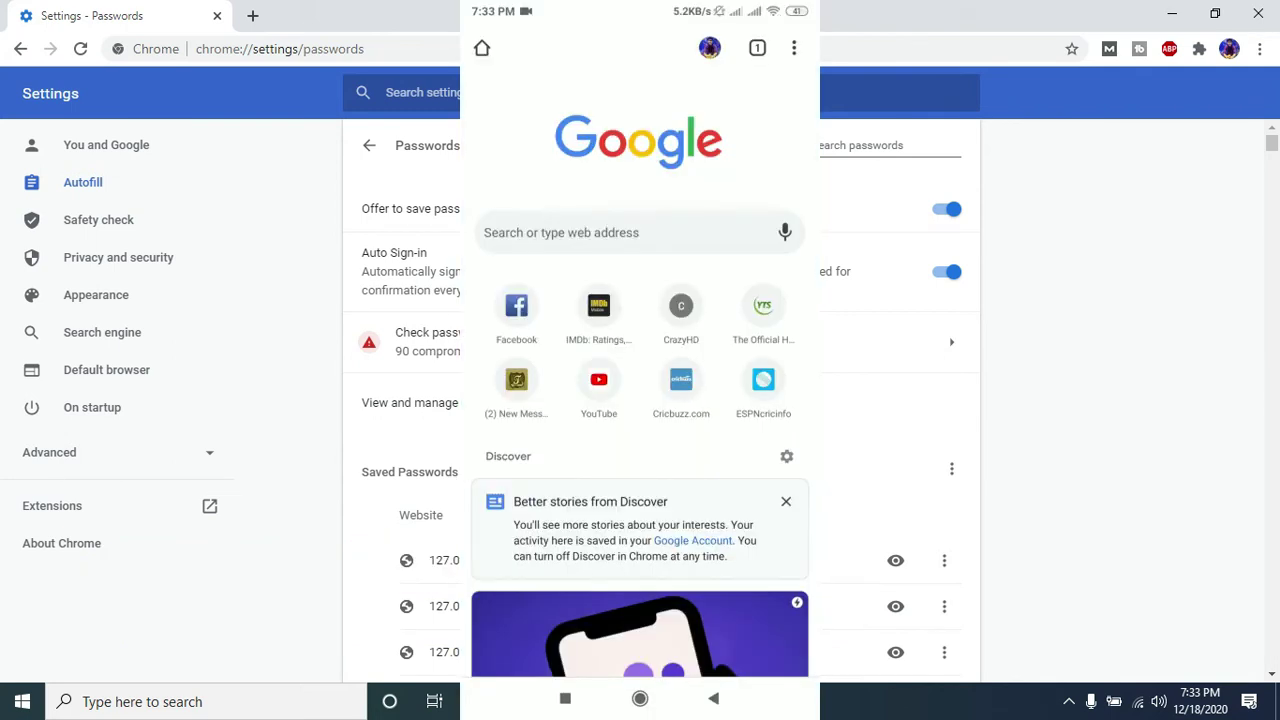
# Open the saved Passwords settings in Chrome on the phone
pyautogui.click(793, 48)
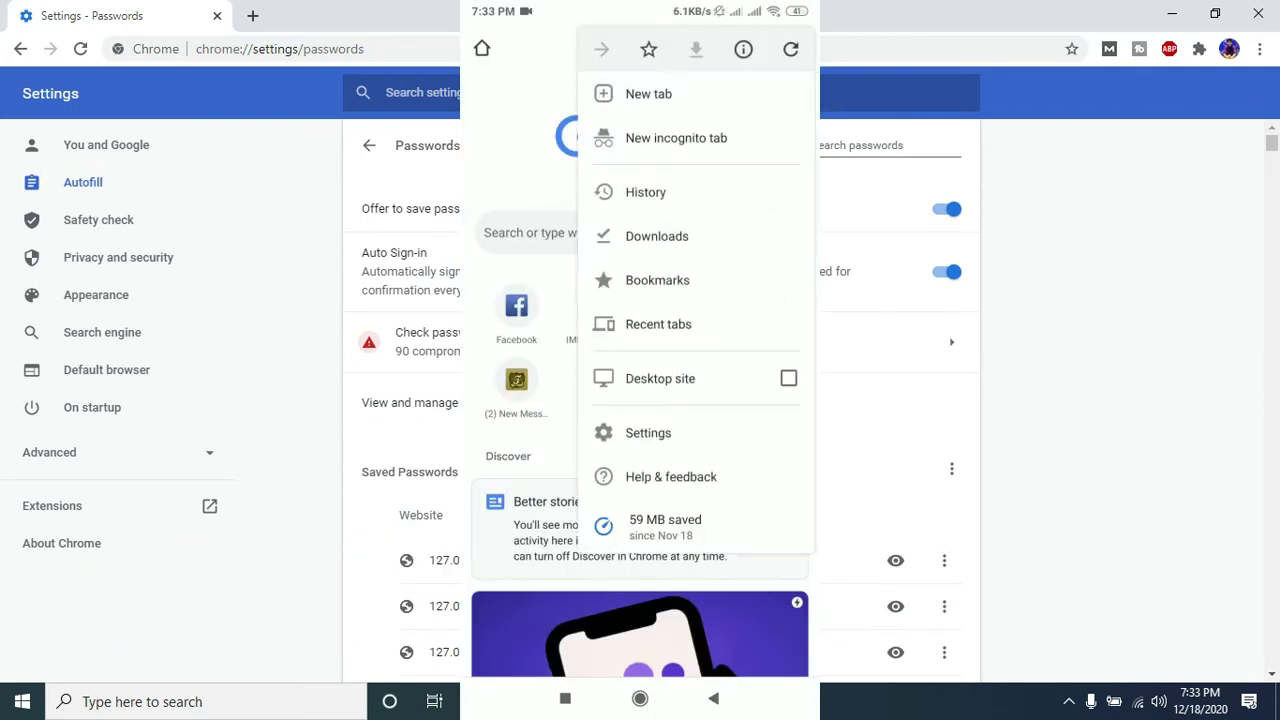
pyautogui.click(648, 432)
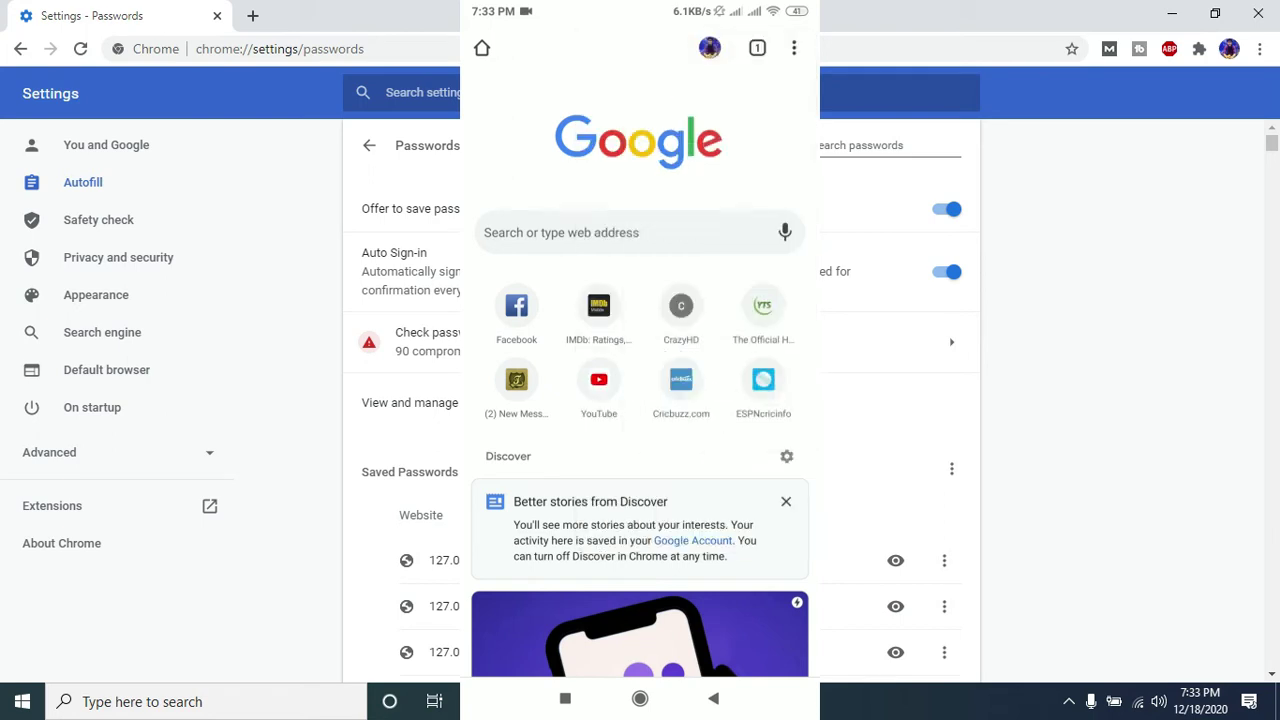
pyautogui.click(560, 376)
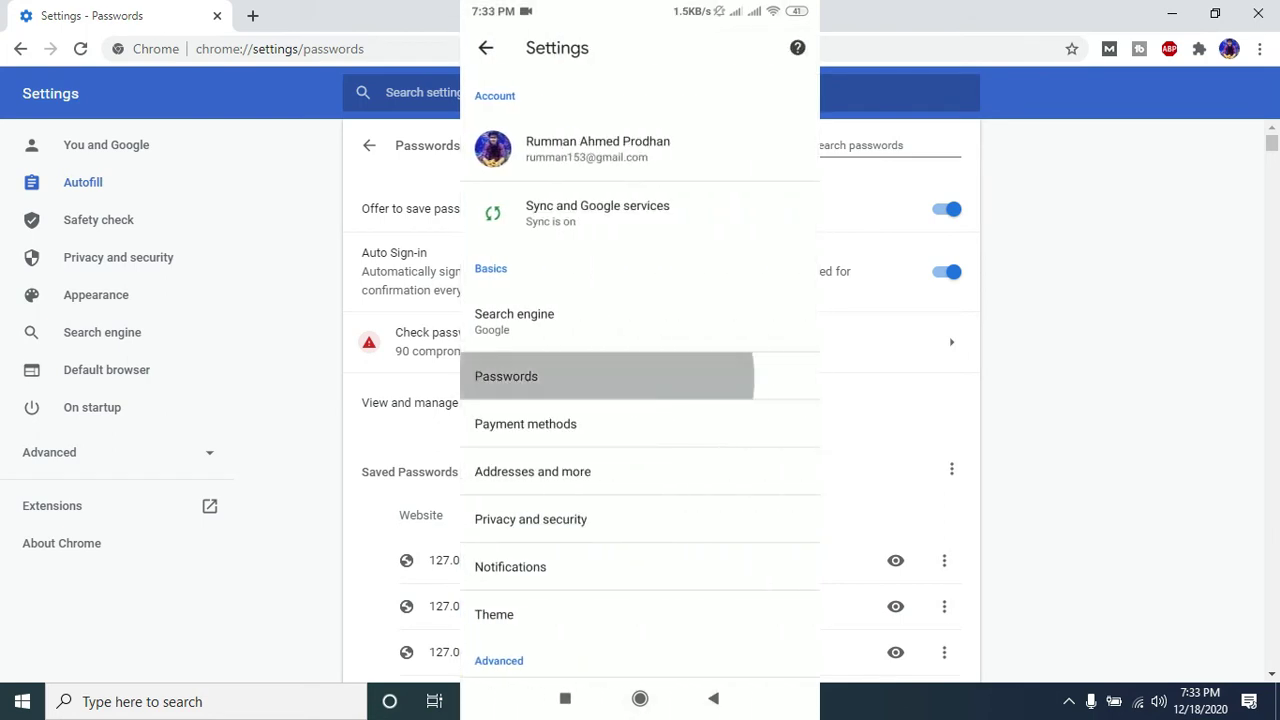
# Export the phone's passwords to a file, cancel the share sheet, and return home
pyautogui.click(799, 48)
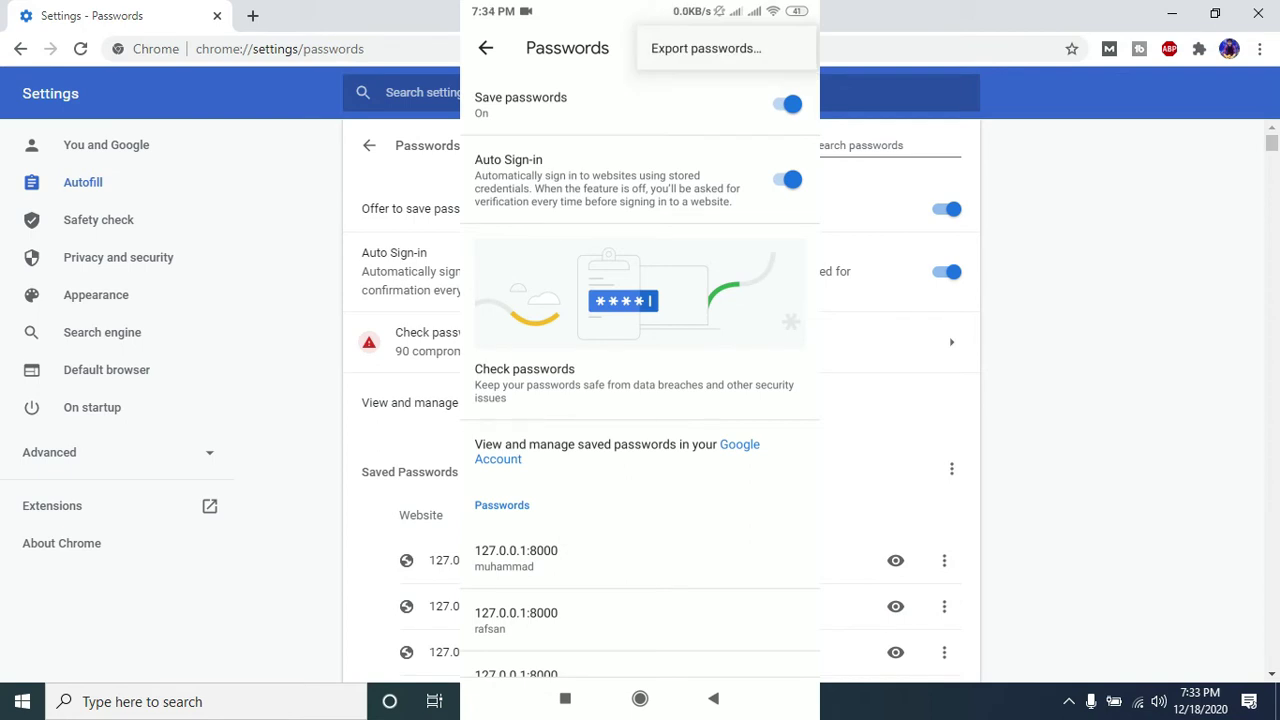
pyautogui.click(706, 48)
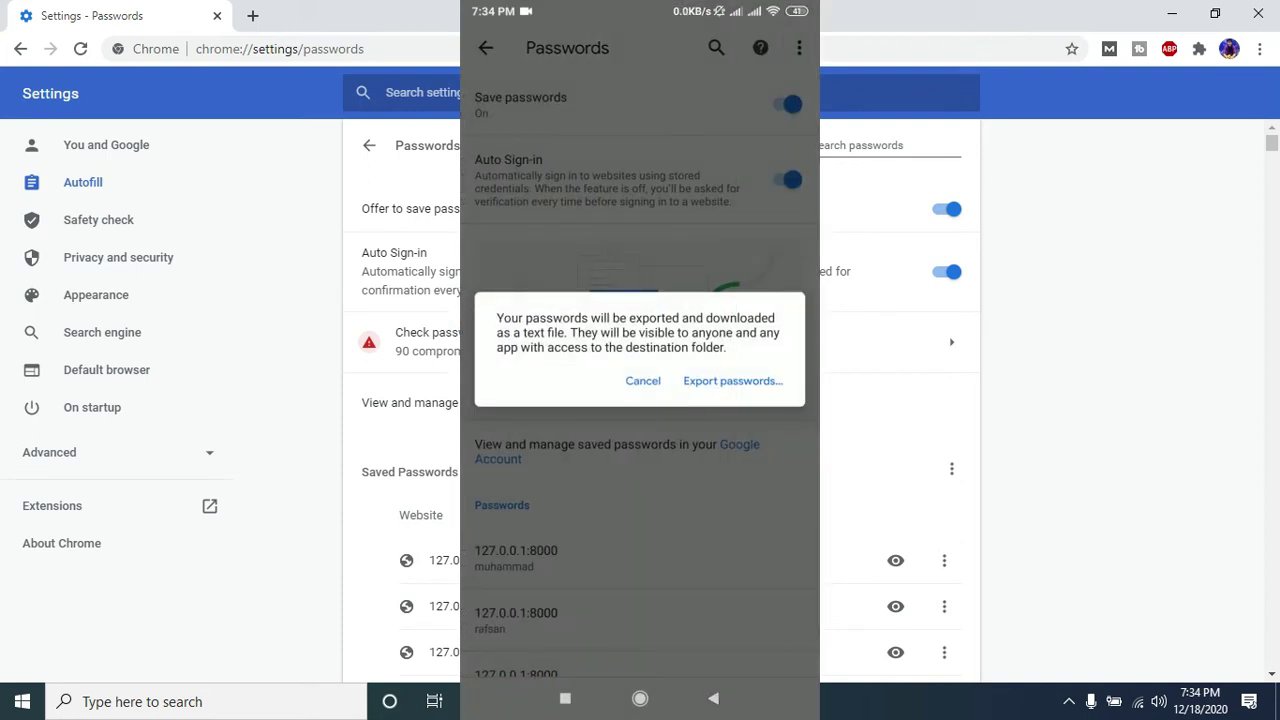
pyautogui.click(732, 381)
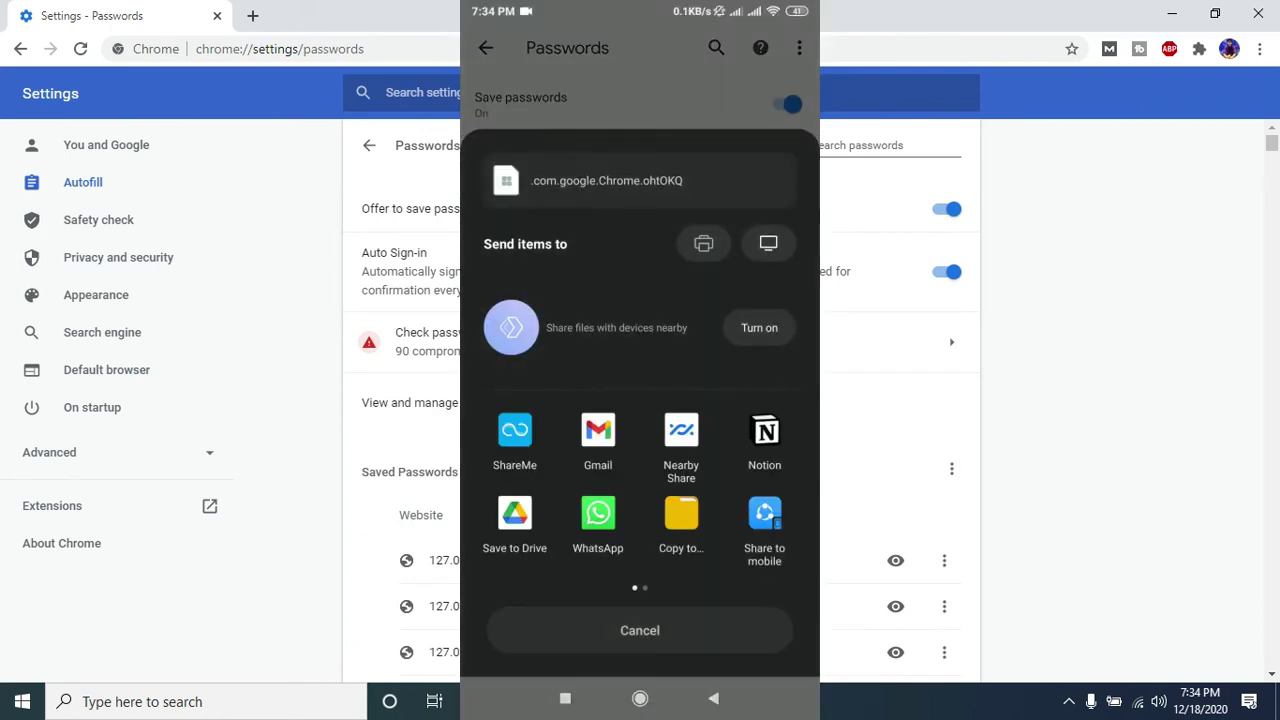
pyautogui.click(640, 630)
pyautogui.click(640, 698)
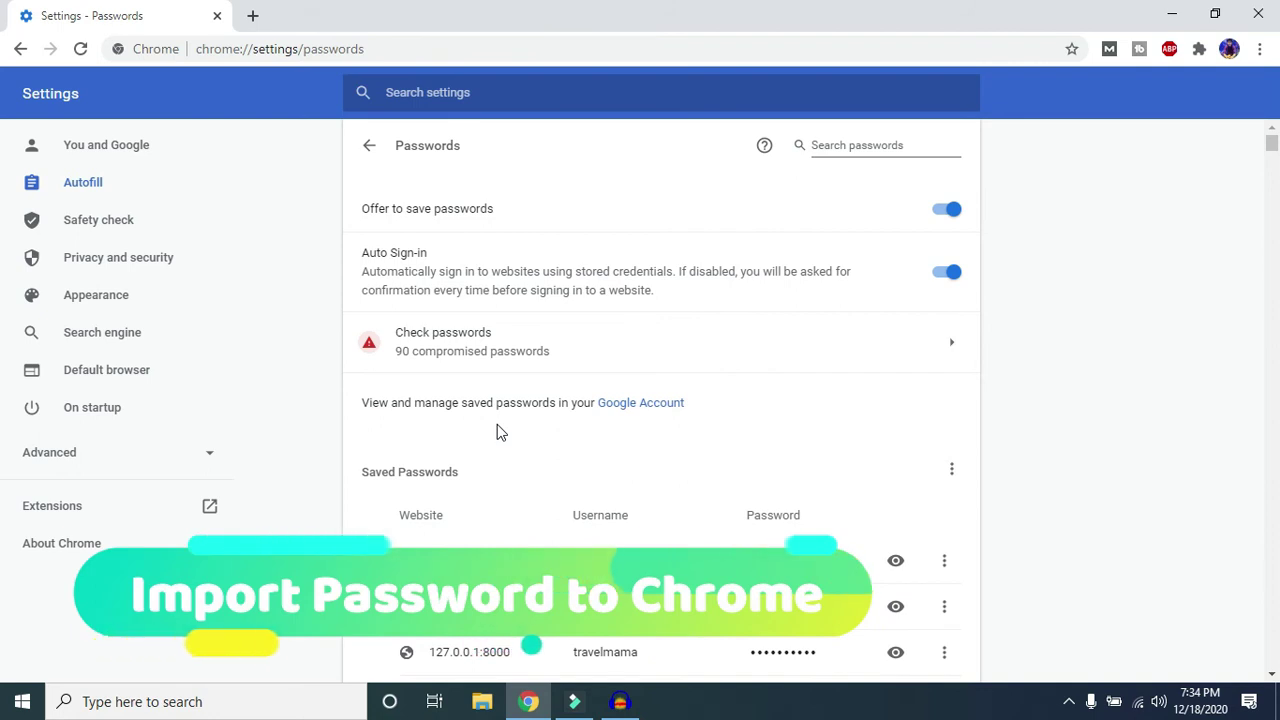
# Dismiss the saved-passwords menu and open chrome://flags in a new tab
pyautogui.click(947, 478)
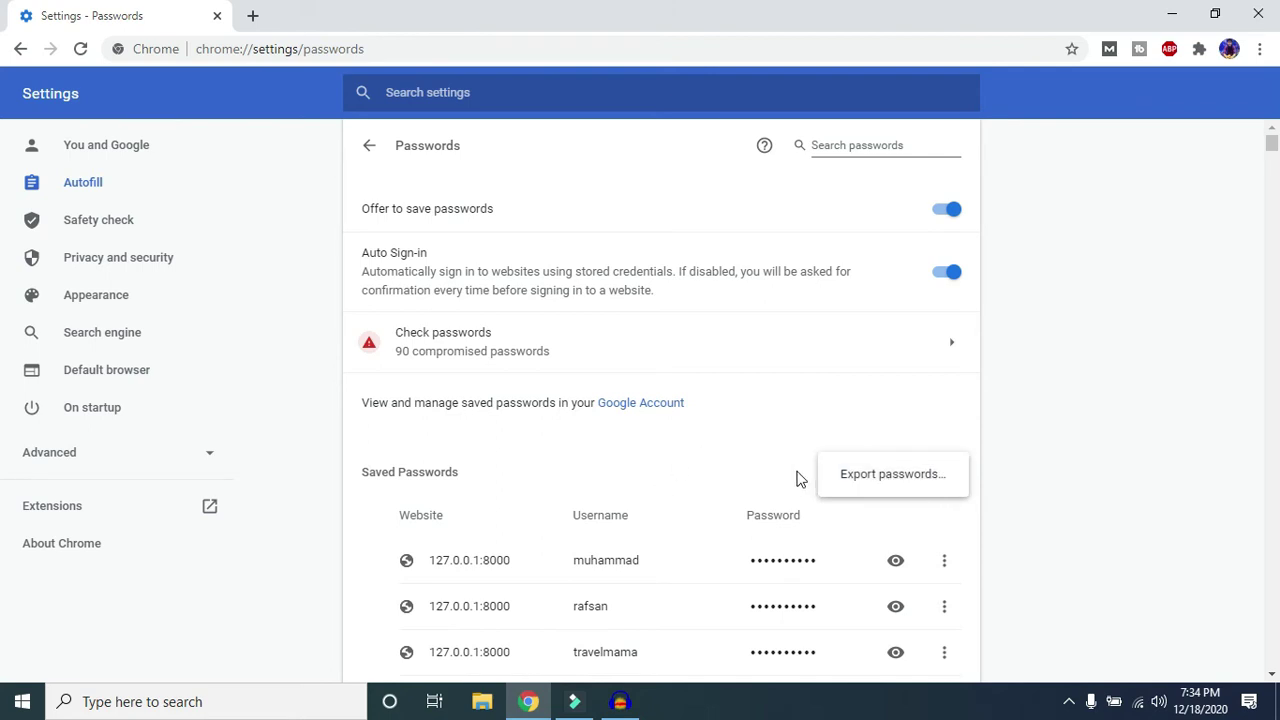
pyautogui.click(1012, 453)
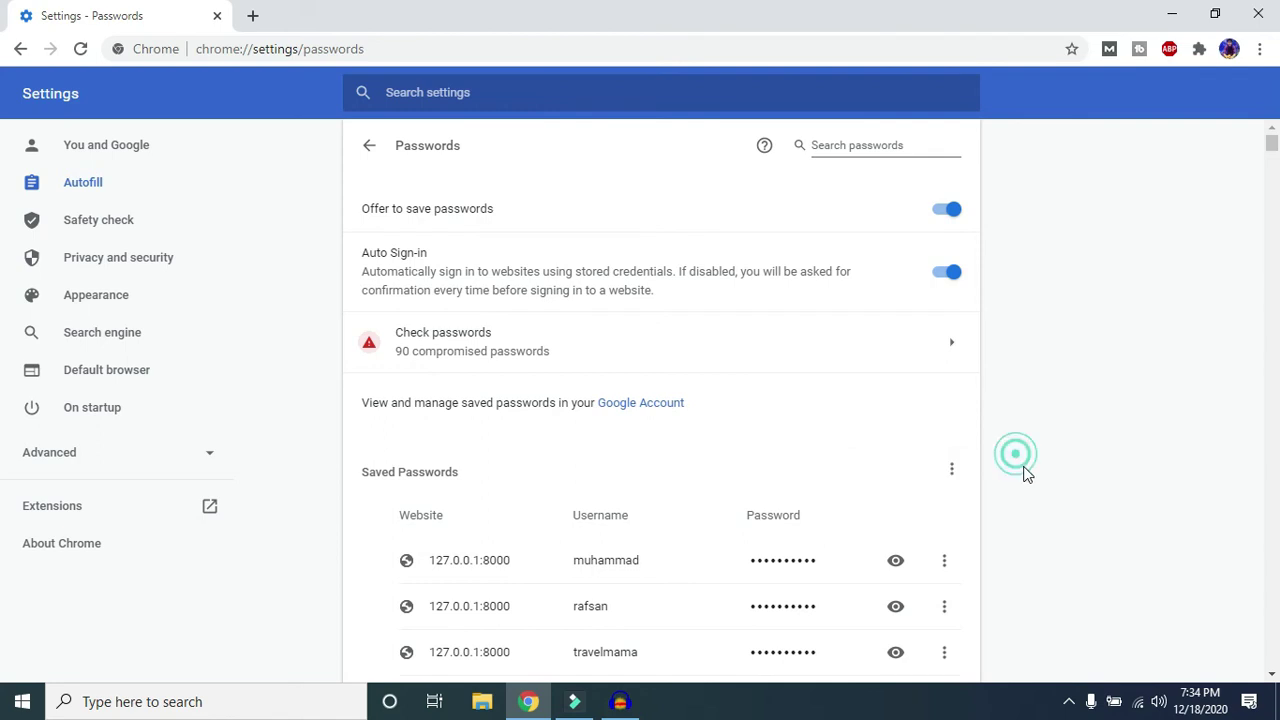
pyautogui.click(255, 16)
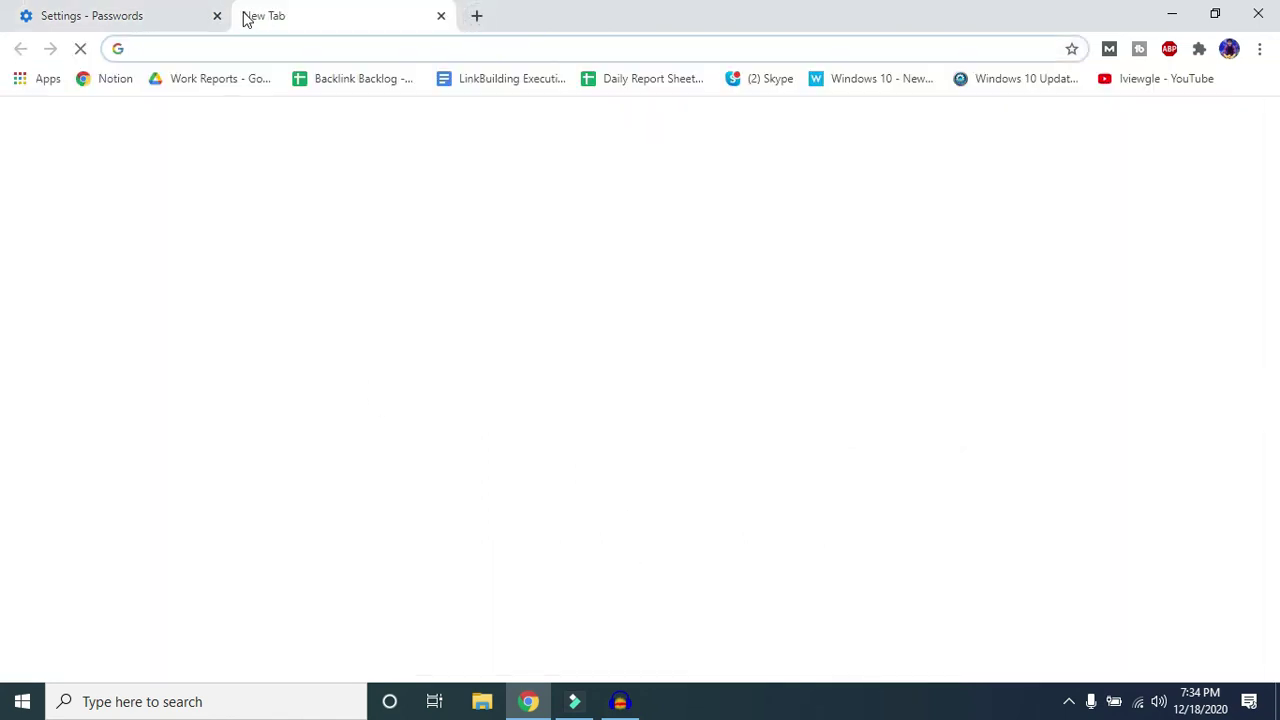
pyautogui.write('chrom')
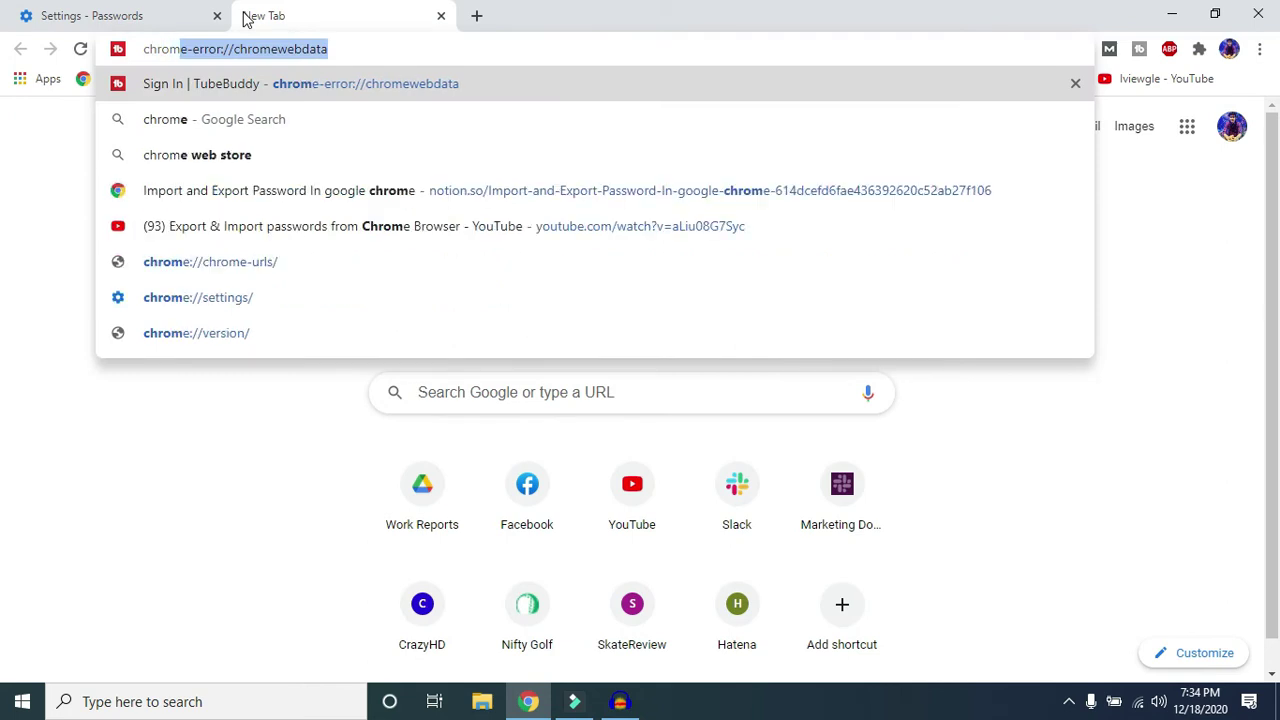
pyautogui.write('e:')
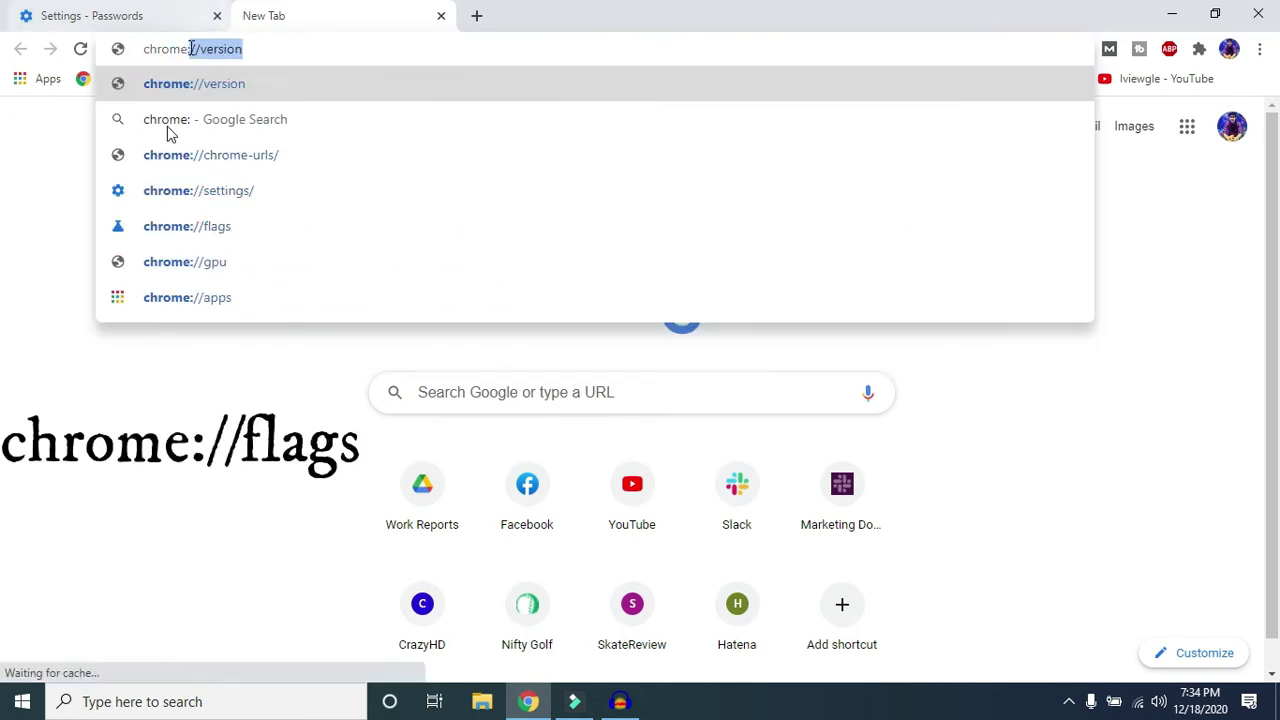
pyautogui.click(209, 228)
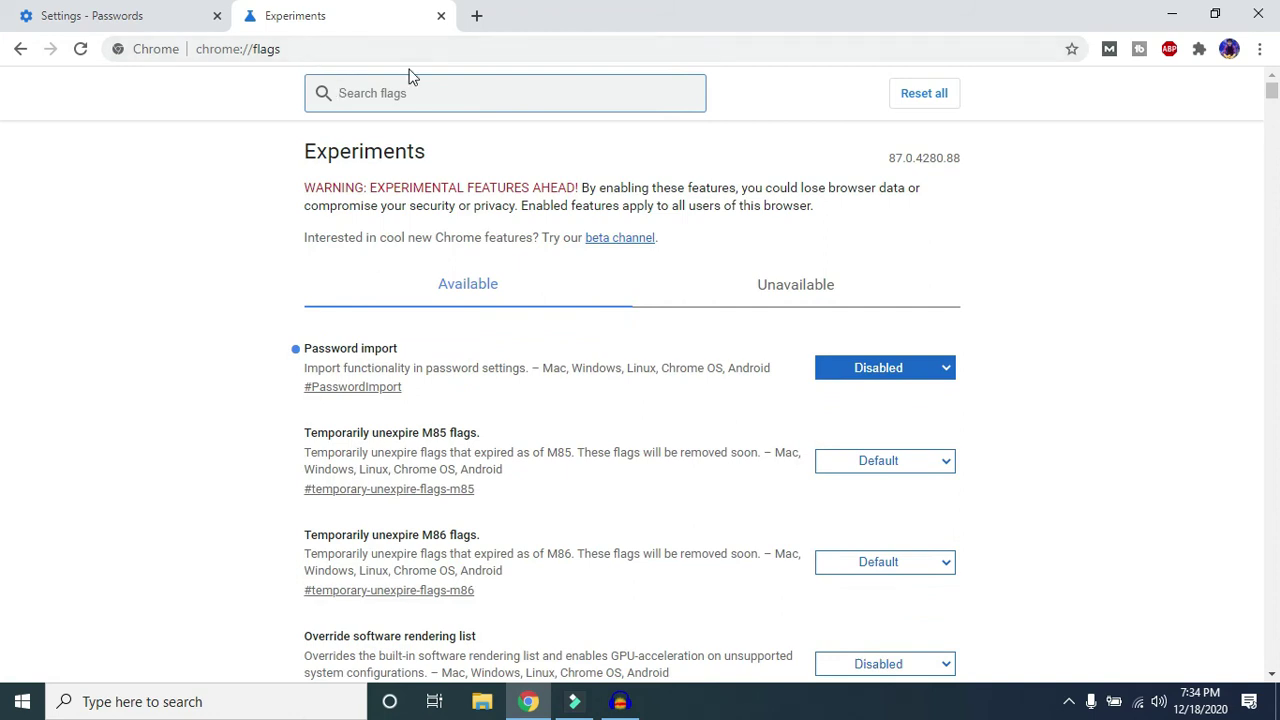
# Search flags for 'password import', set Password import to Enabled, and relaunch Chrome
pyautogui.click(391, 97)
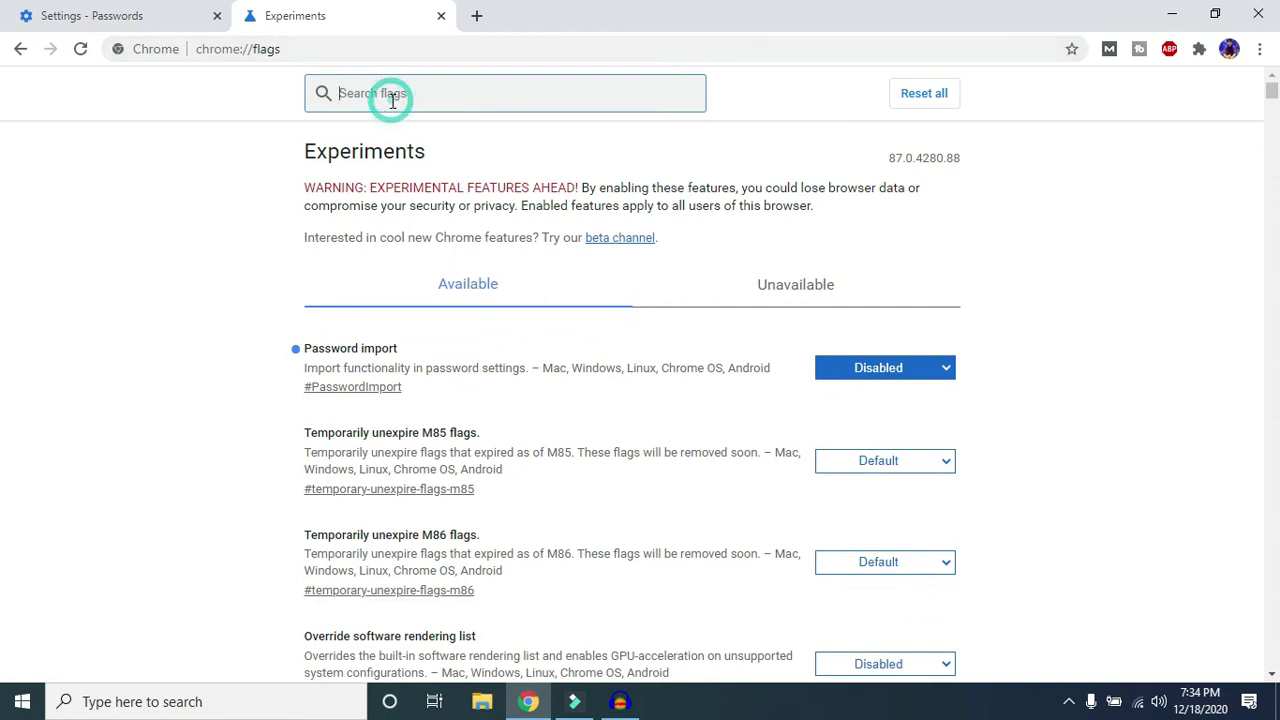
pyautogui.write('passw')
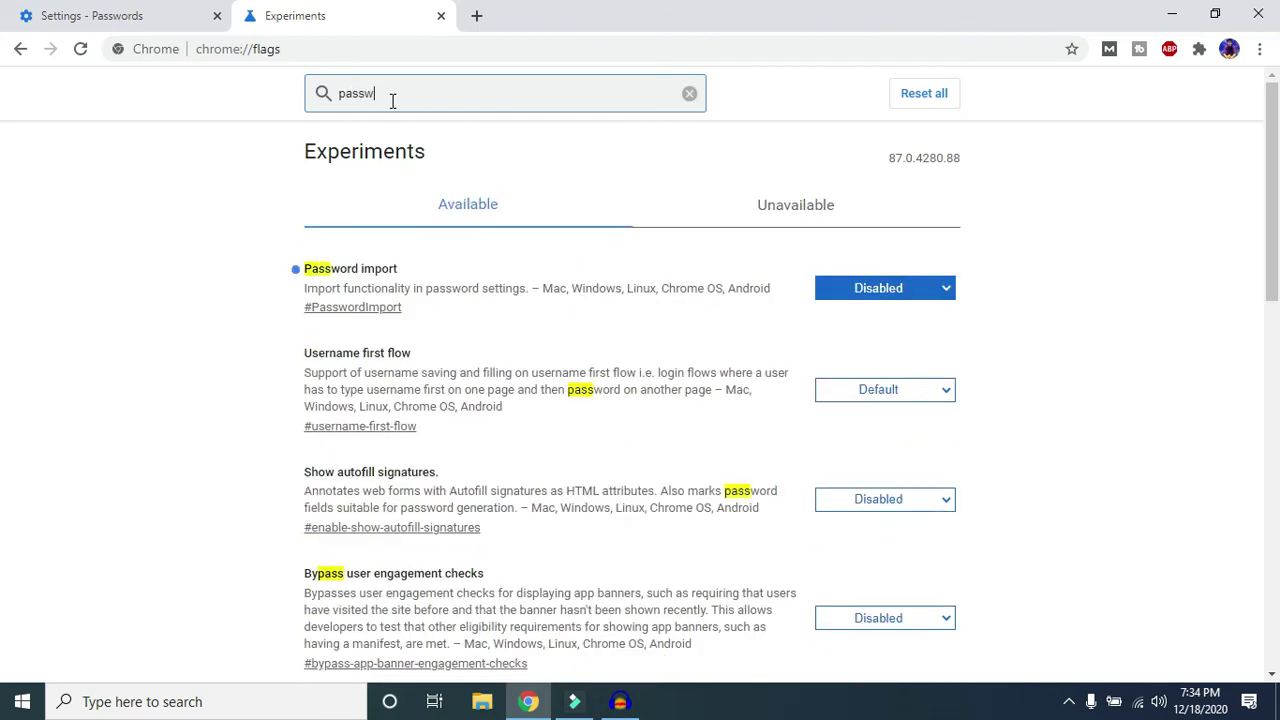
pyautogui.write('ord import')
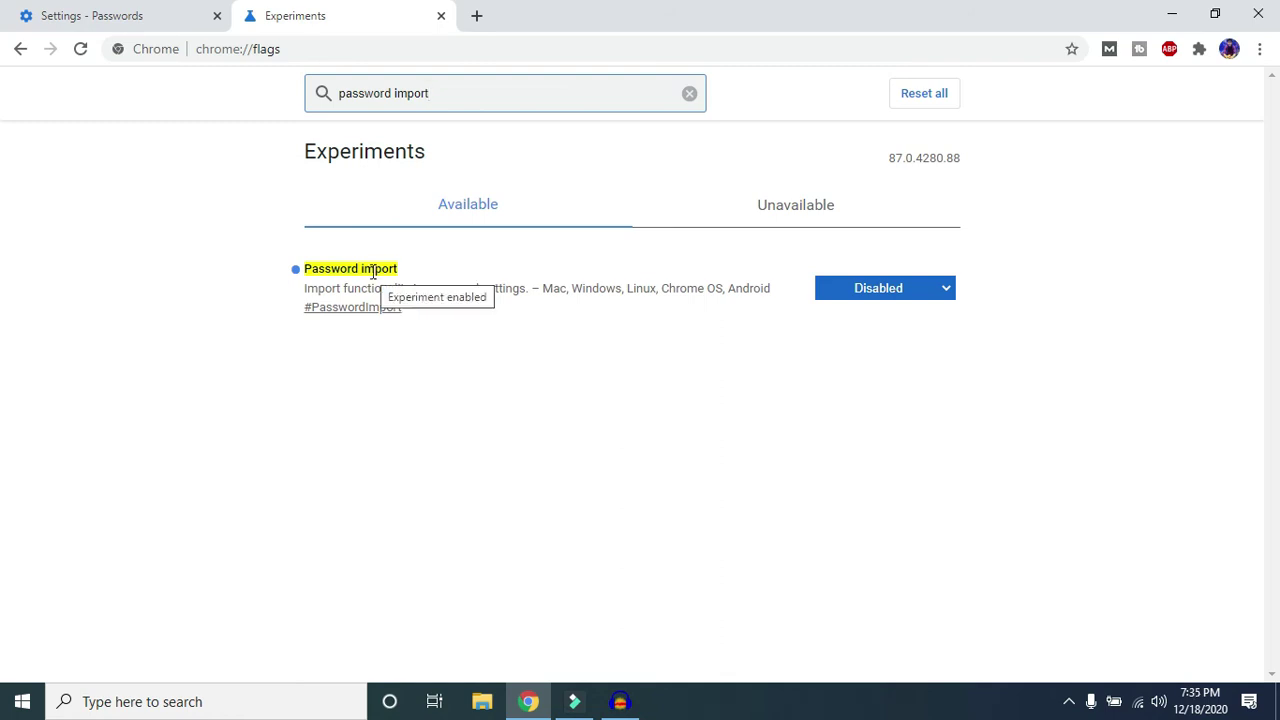
pyautogui.click(948, 290)
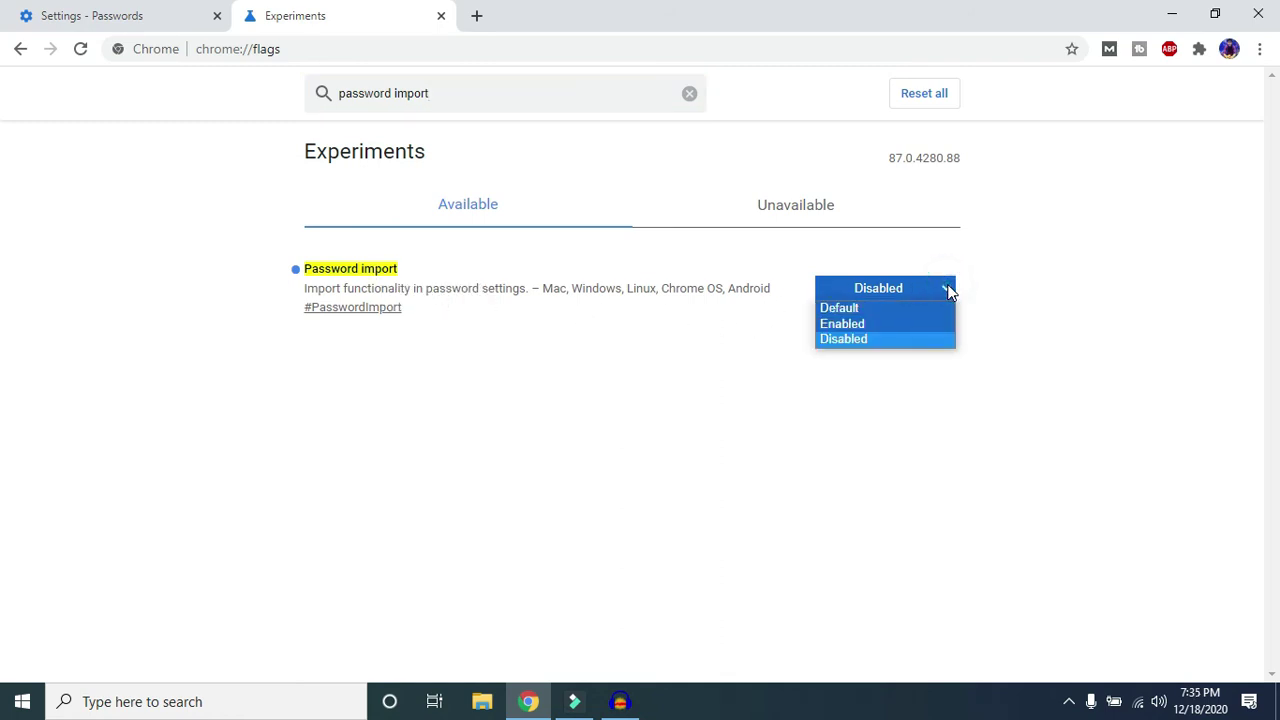
pyautogui.click(863, 307)
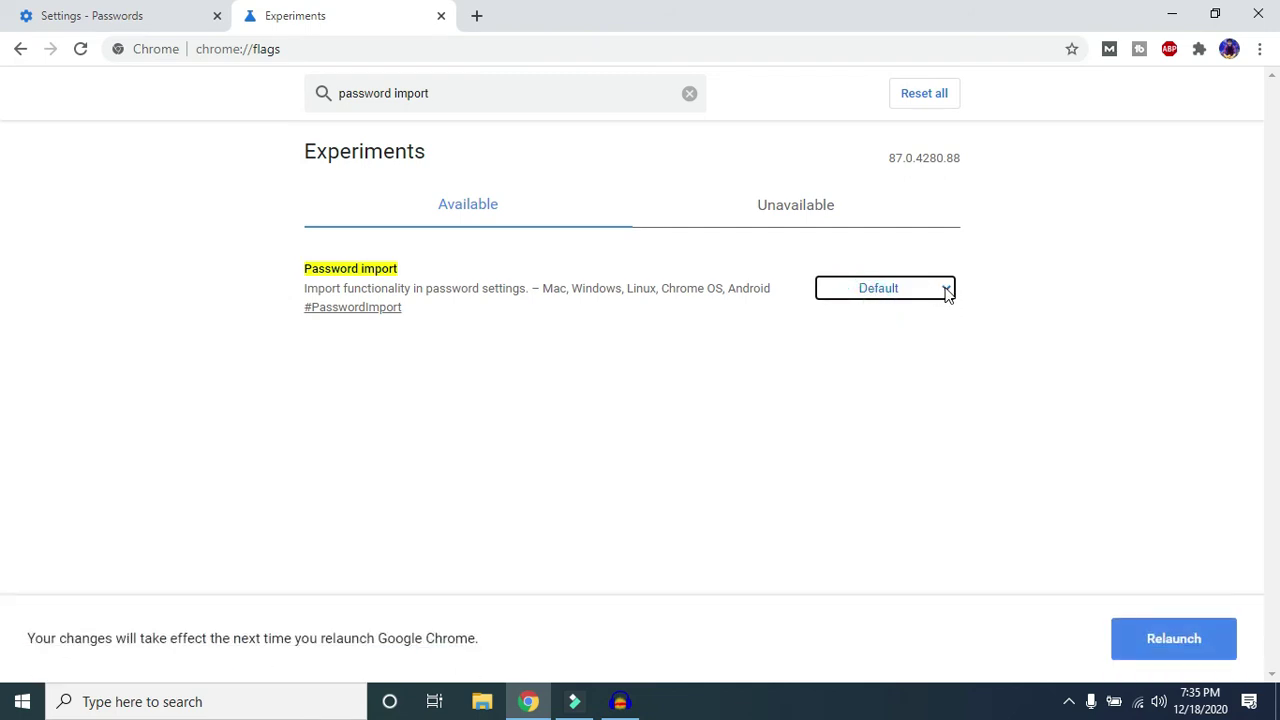
pyautogui.click(946, 290)
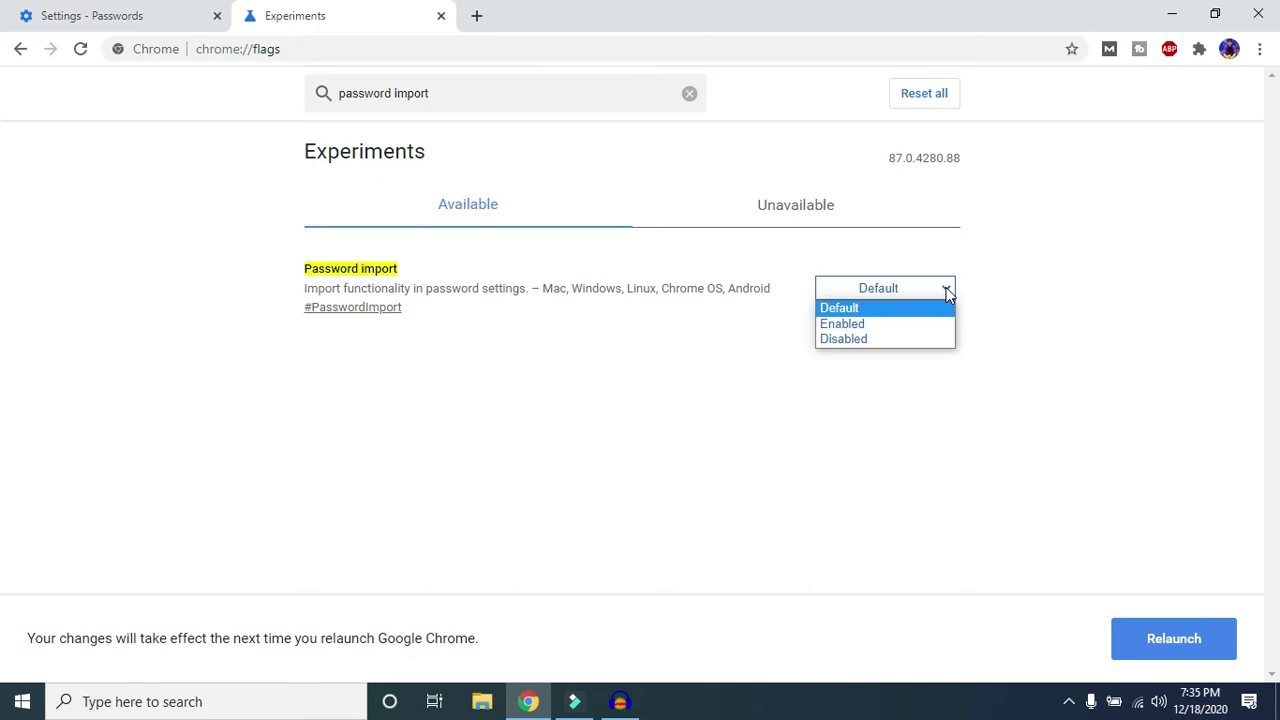
pyautogui.click(925, 324)
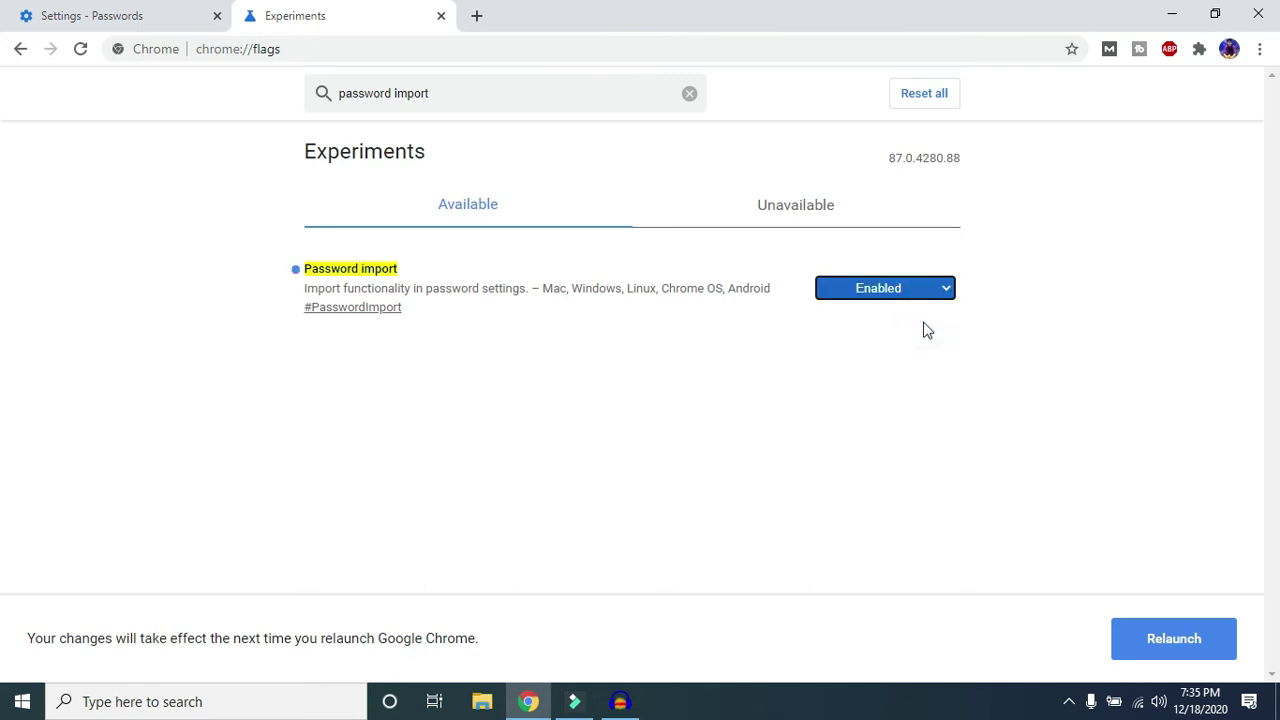
pyautogui.click(1190, 650)
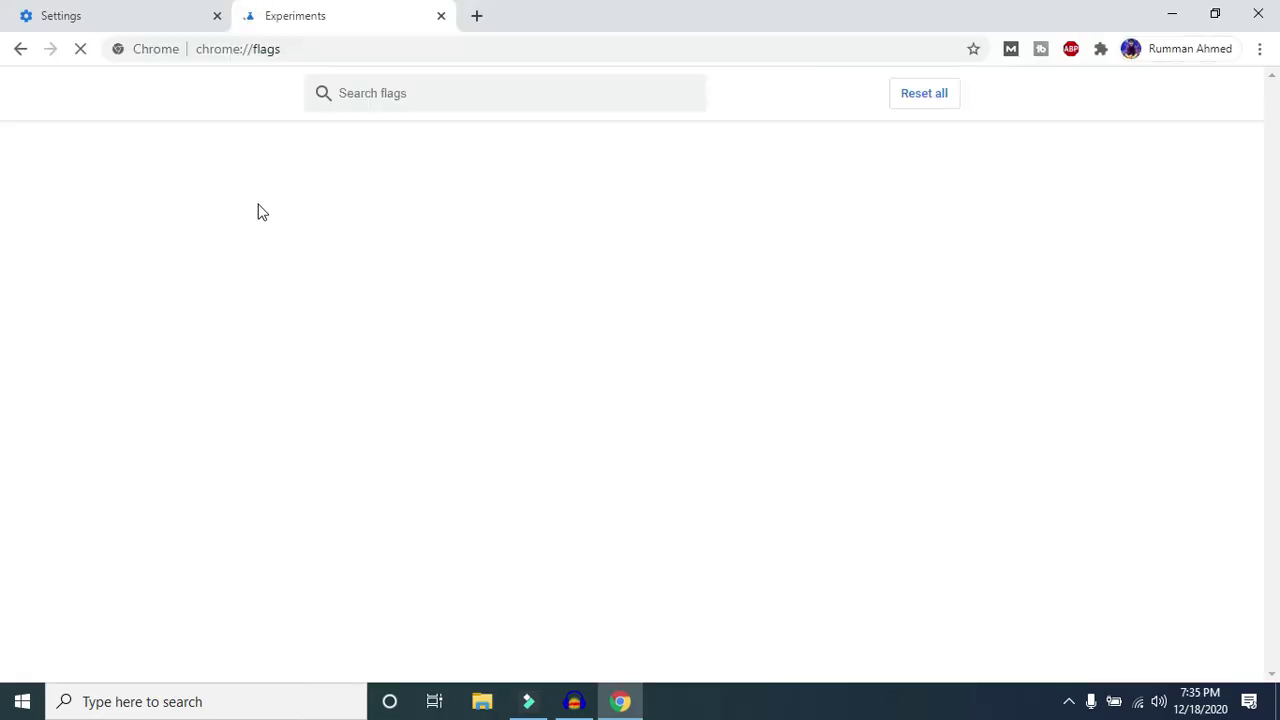
# Close the old Settings and Experiments tabs and reopen Settings > Autofill > Passwords
pyautogui.click(217, 15)
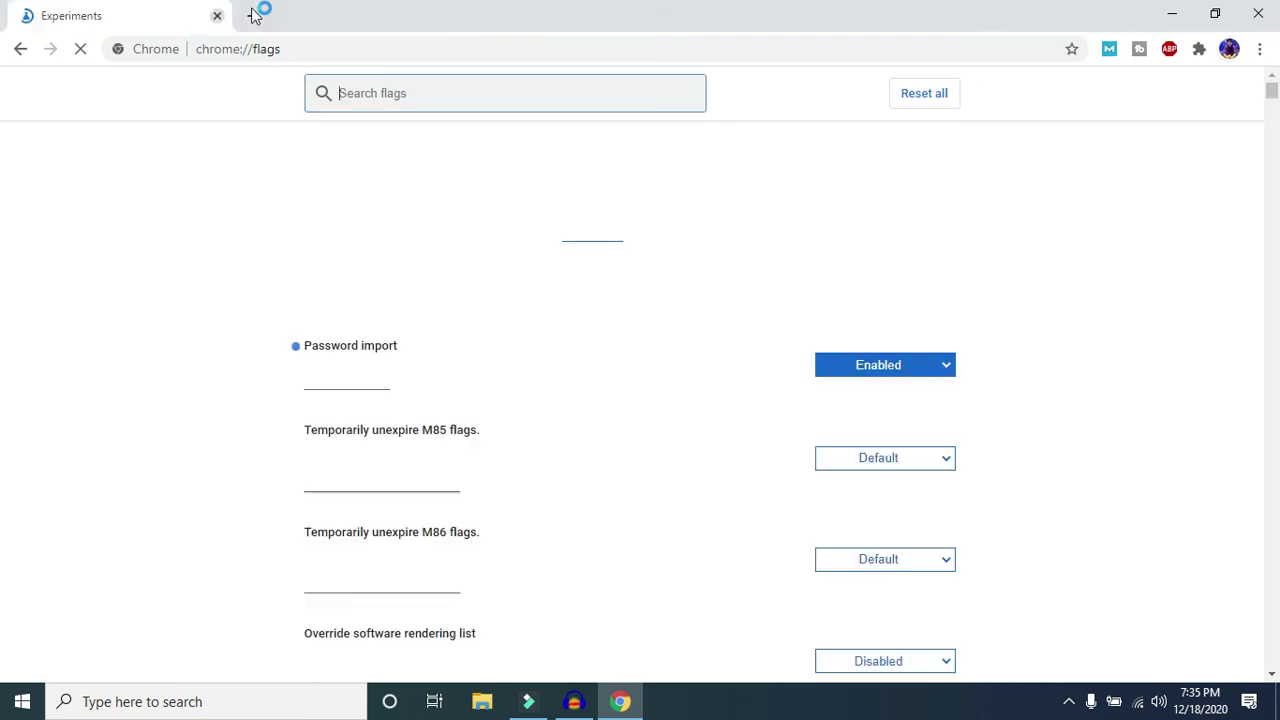
pyautogui.click(252, 15)
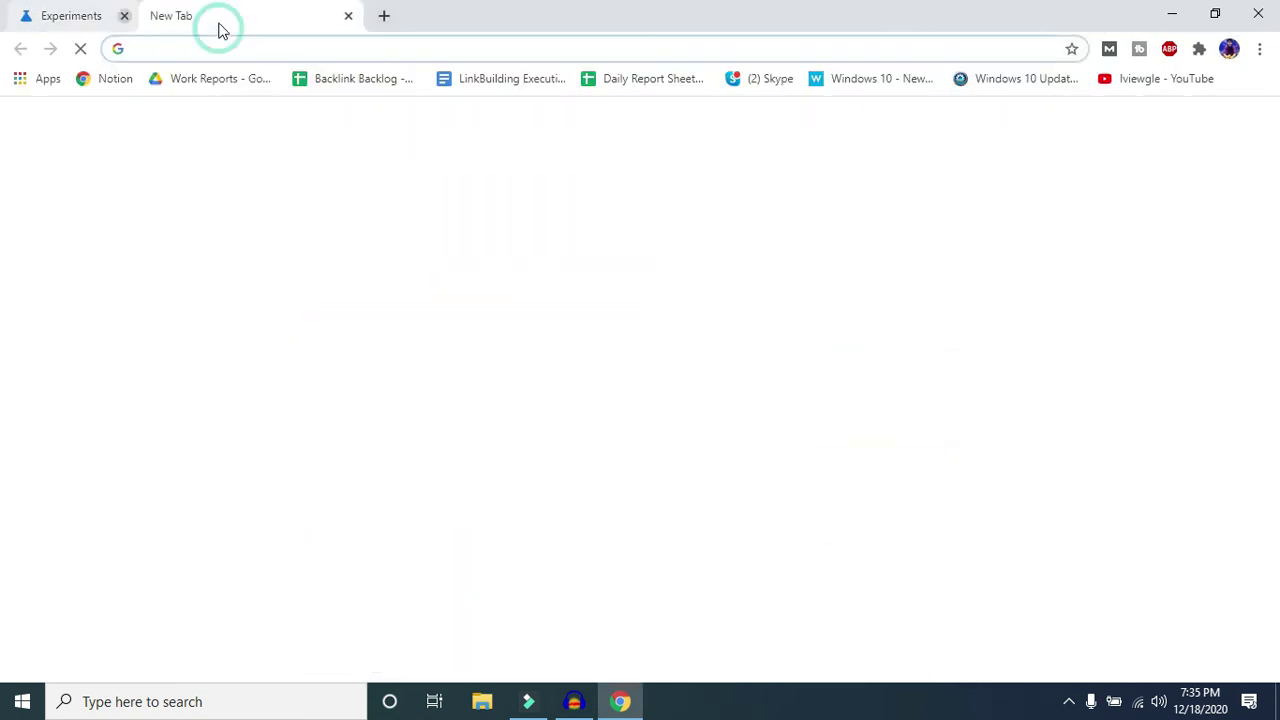
pyautogui.click(124, 15)
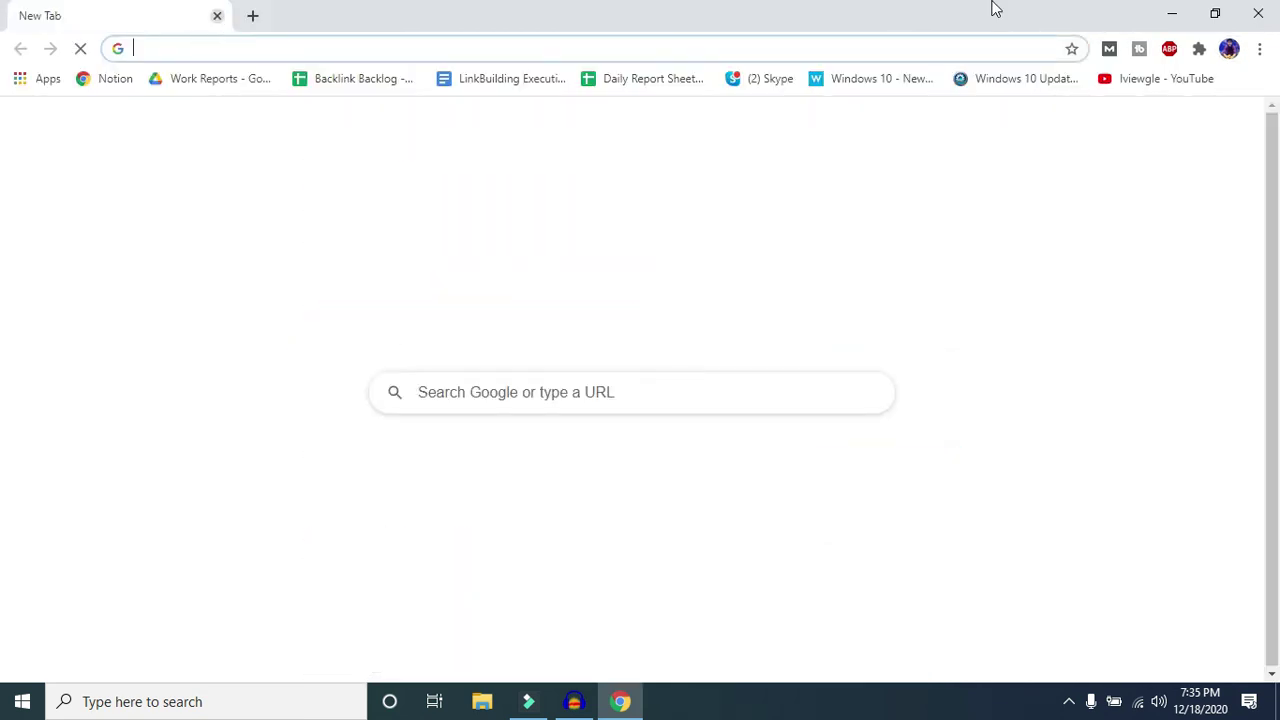
pyautogui.click(1260, 49)
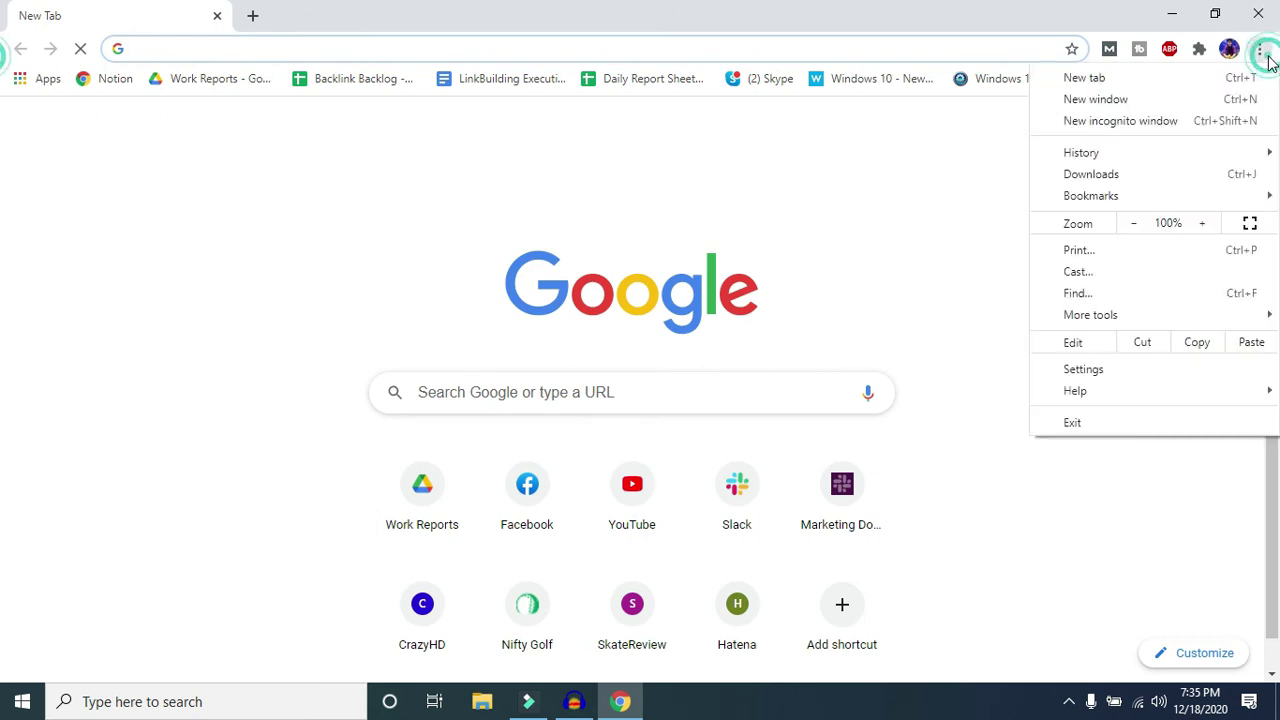
pyautogui.click(1130, 369)
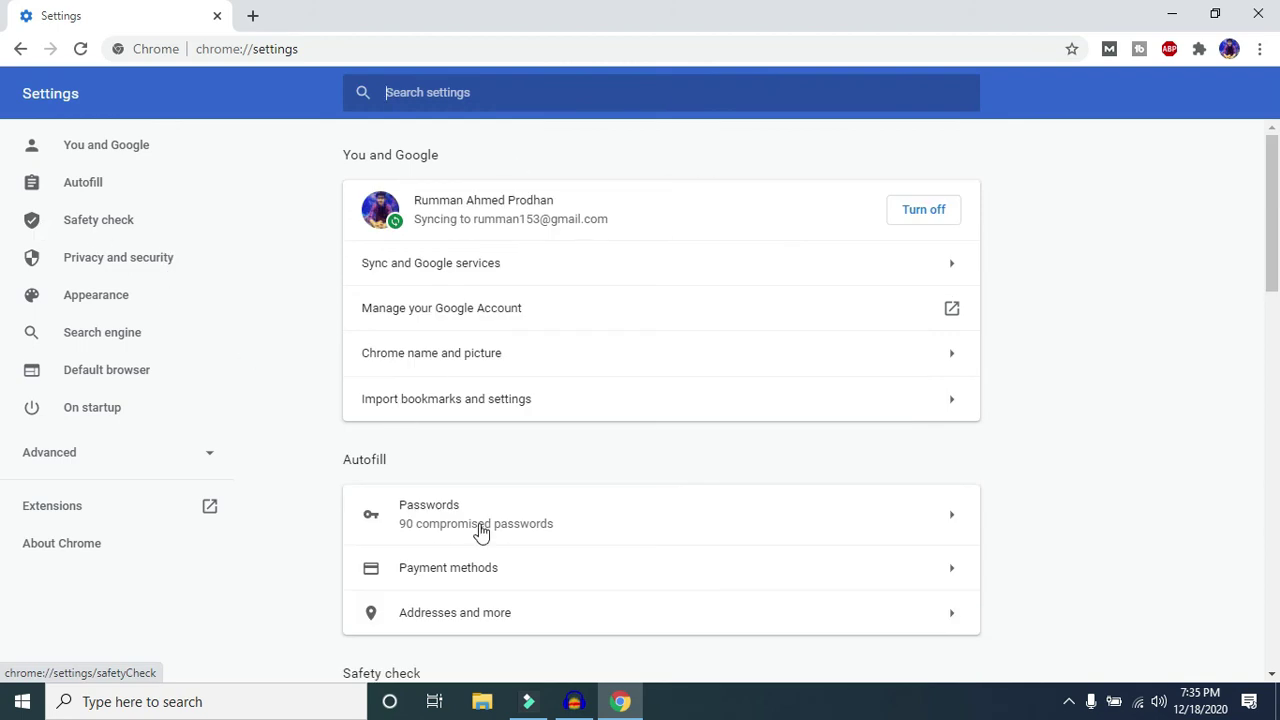
pyautogui.click(475, 521)
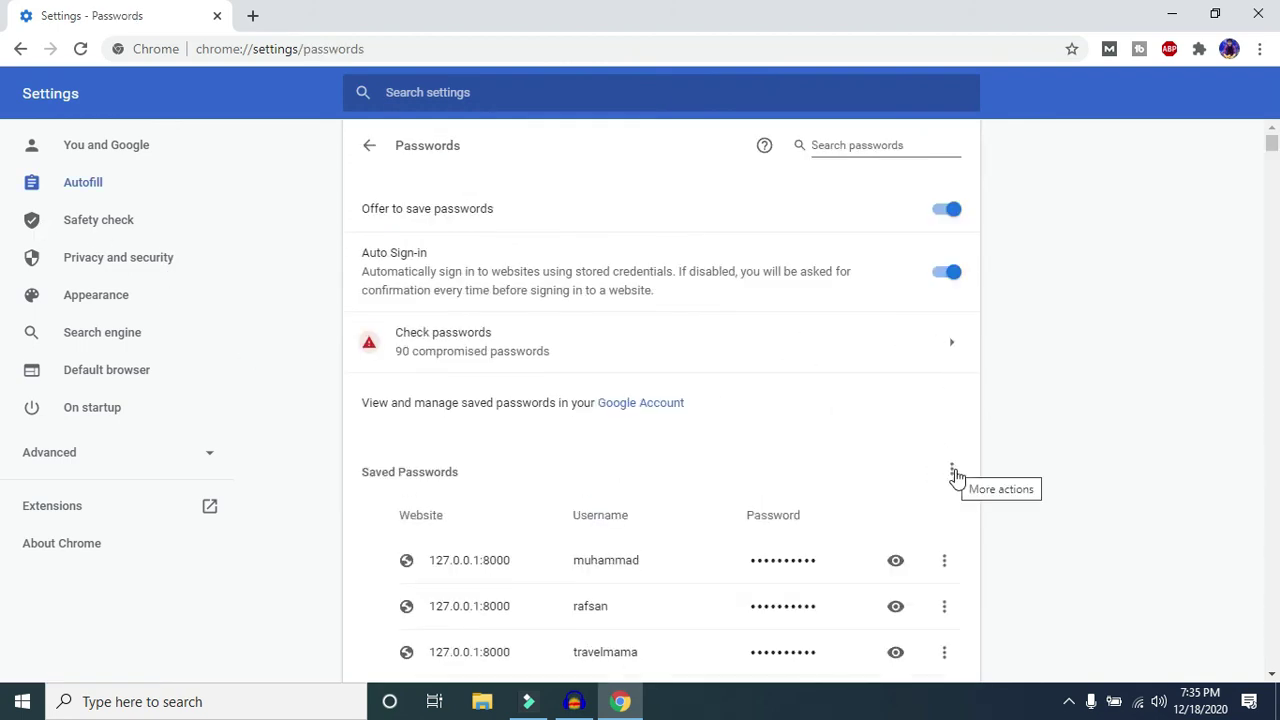
# Import passwords from the 'Chrome Passwords' CSV file in Documents
pyautogui.click(953, 474)
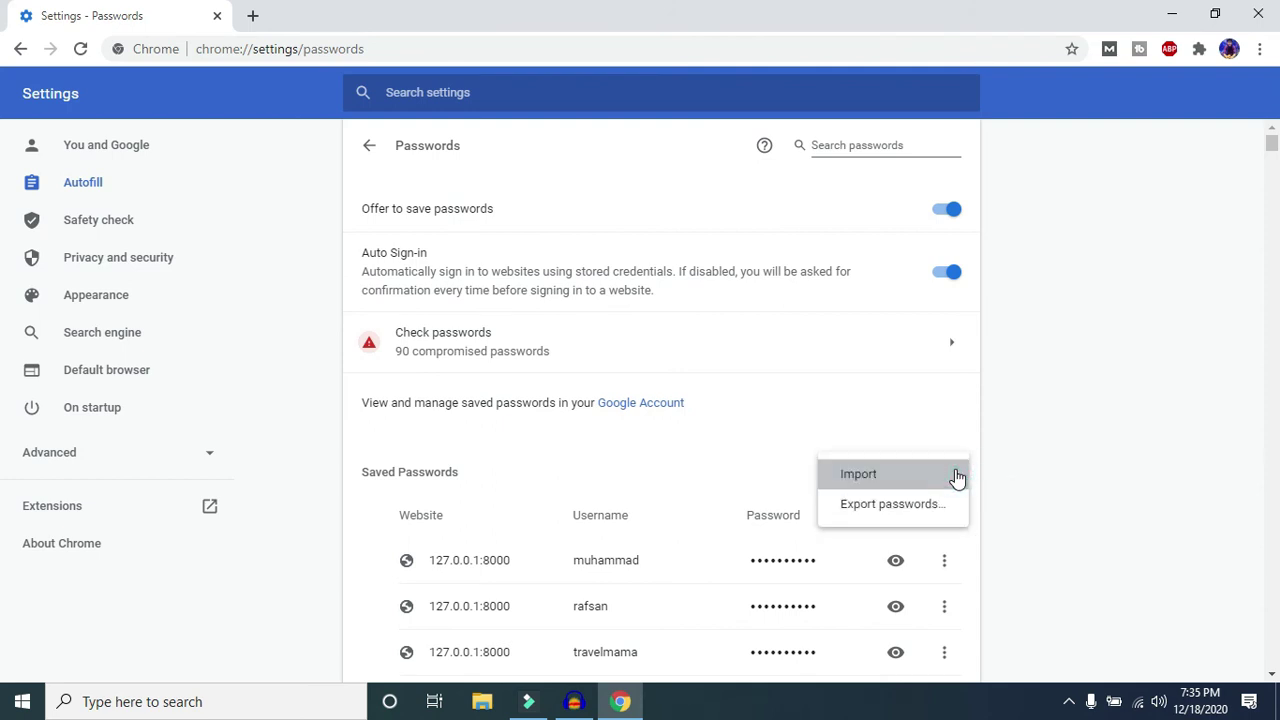
pyautogui.click(858, 476)
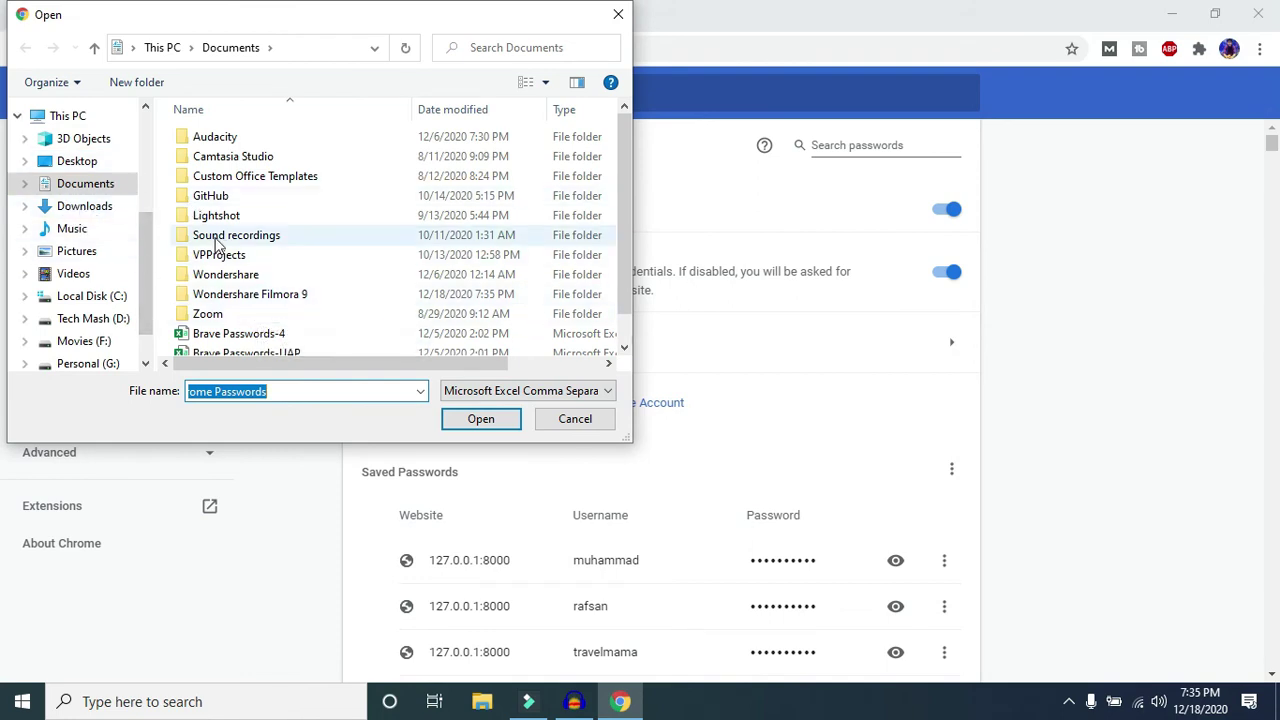
pyautogui.scroll(-1, 250, 280)
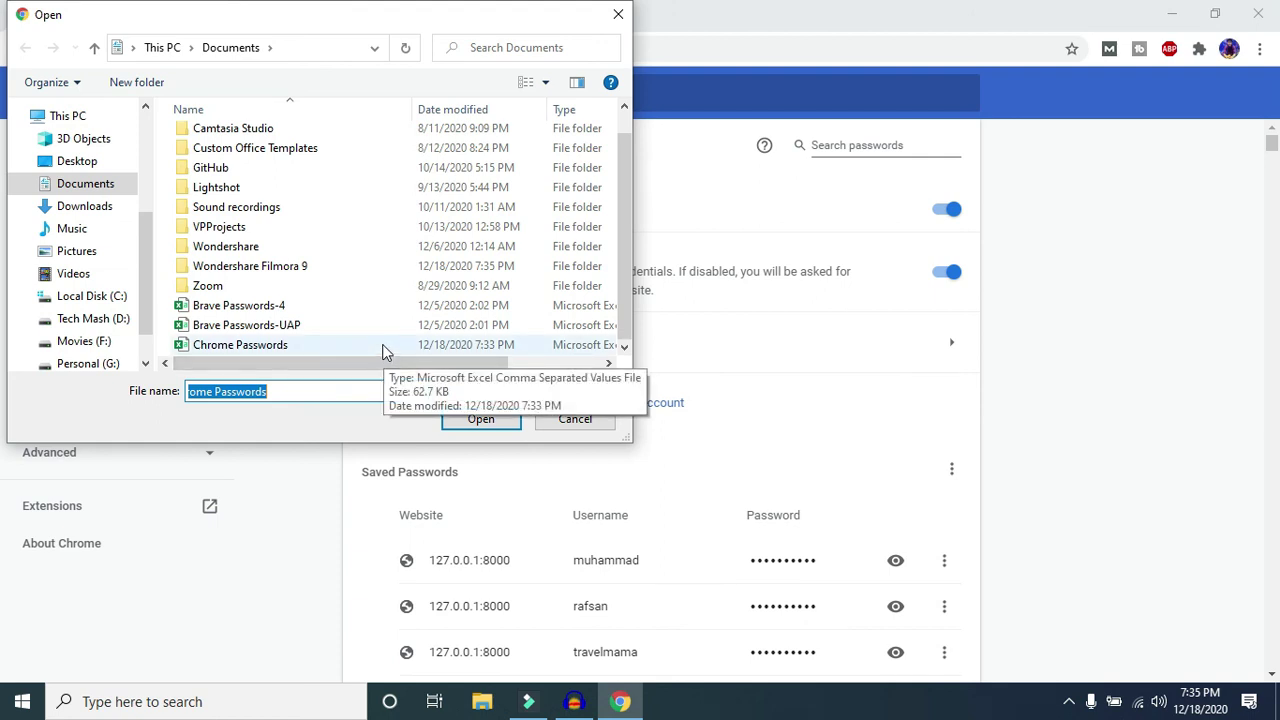
pyautogui.click(320, 345)
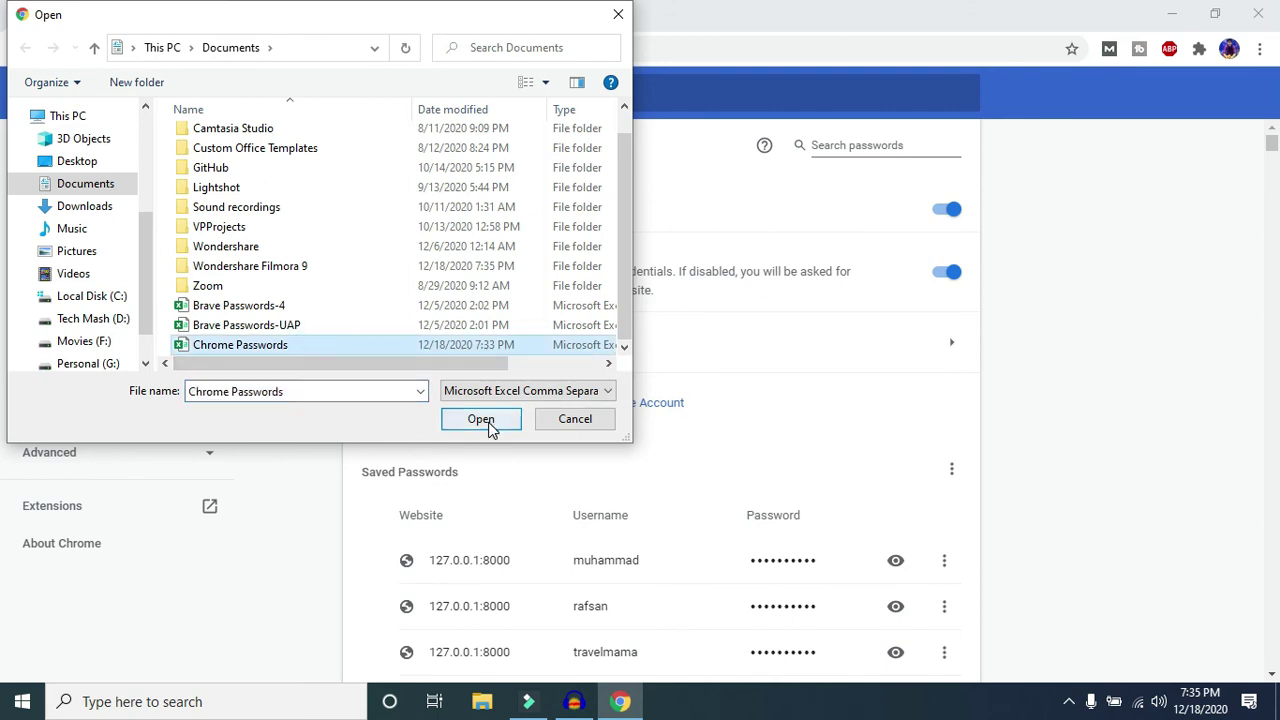
pyautogui.click(568, 425)
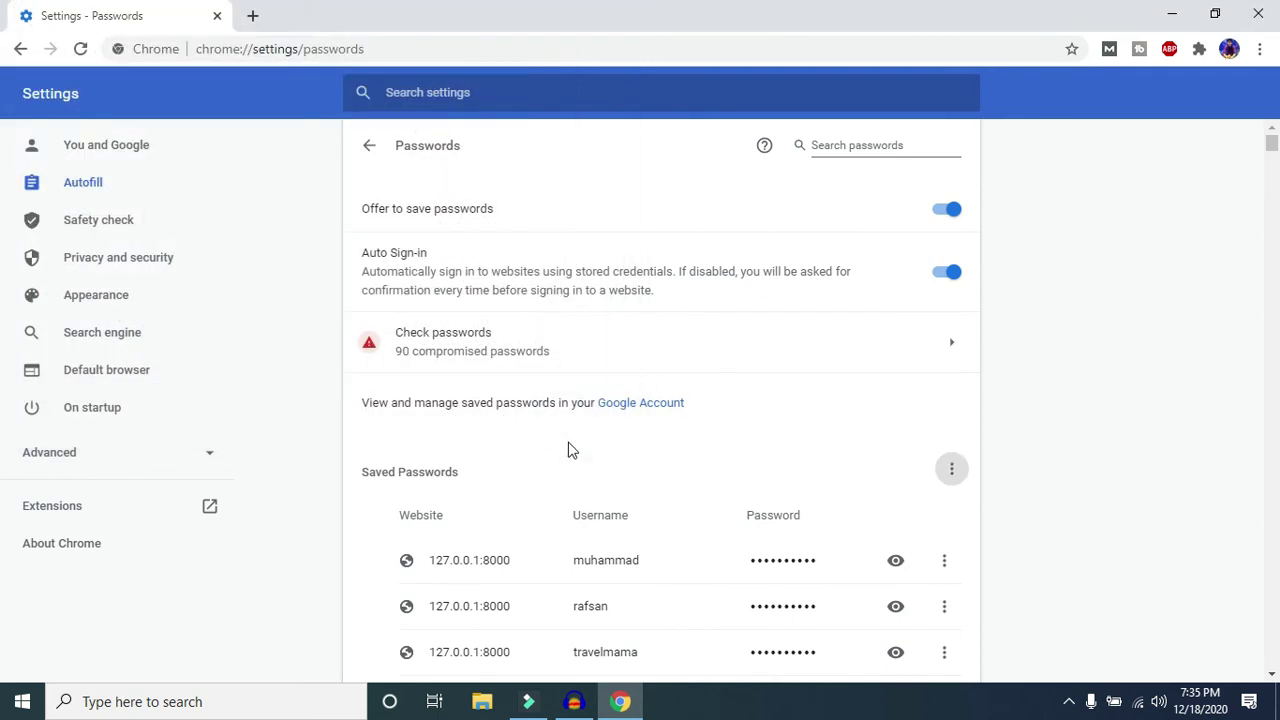
# Minimize the Chrome window to reveal the Windows desktop
pyautogui.click(1173, 10)
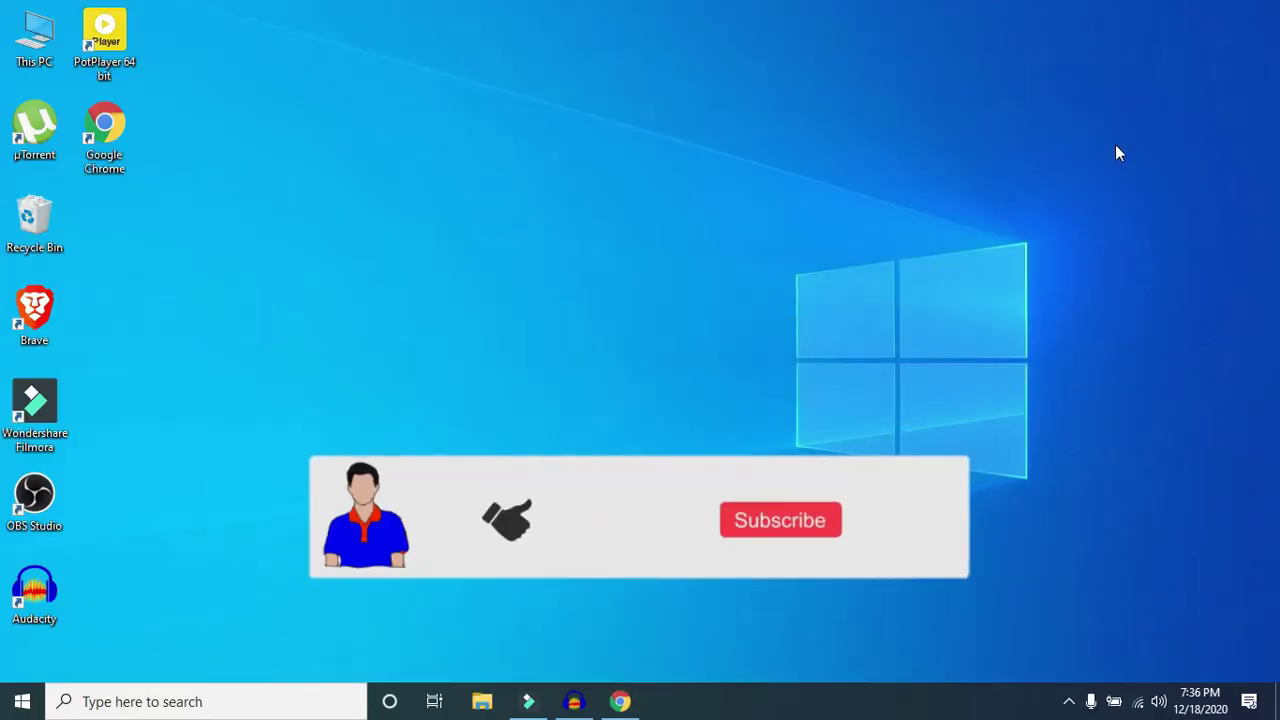